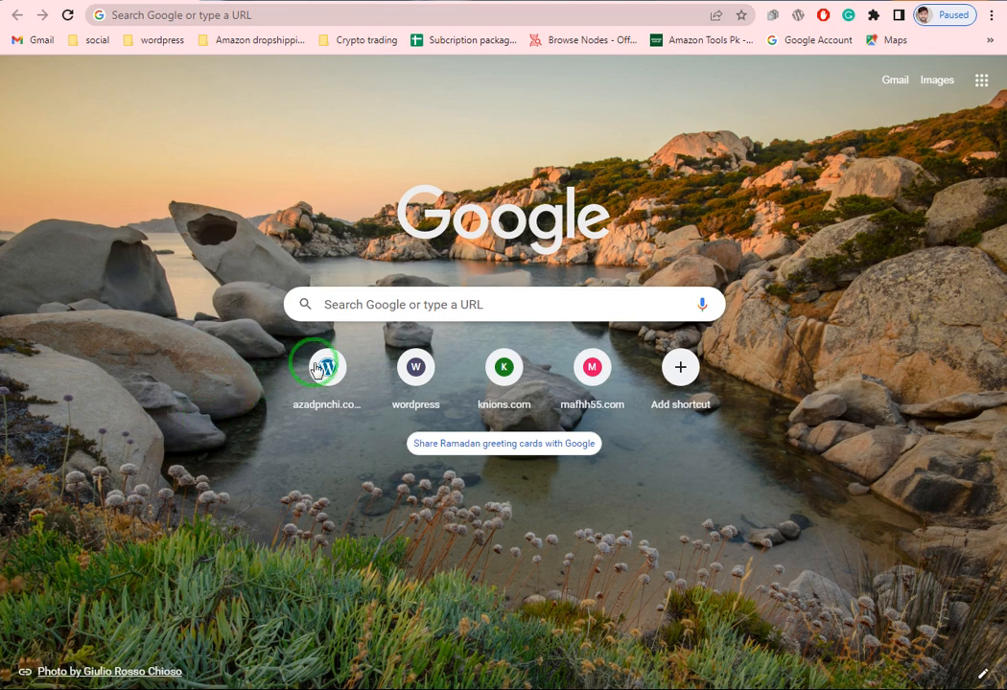
- Search Google for 'wordpress download' from the new tab page
left_click(380, 306)
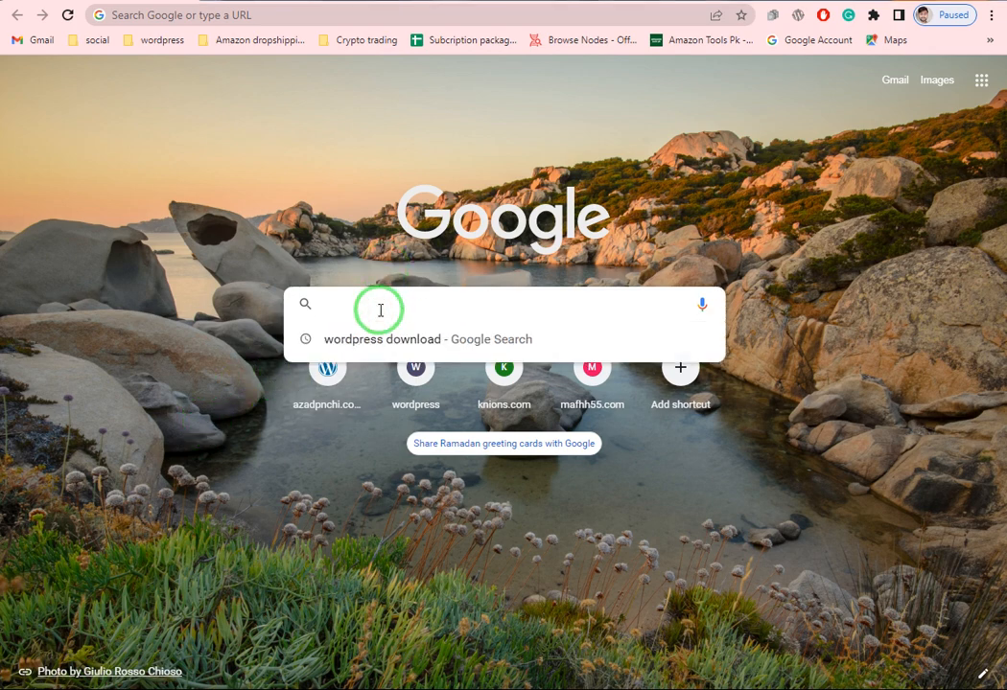
type("wor")
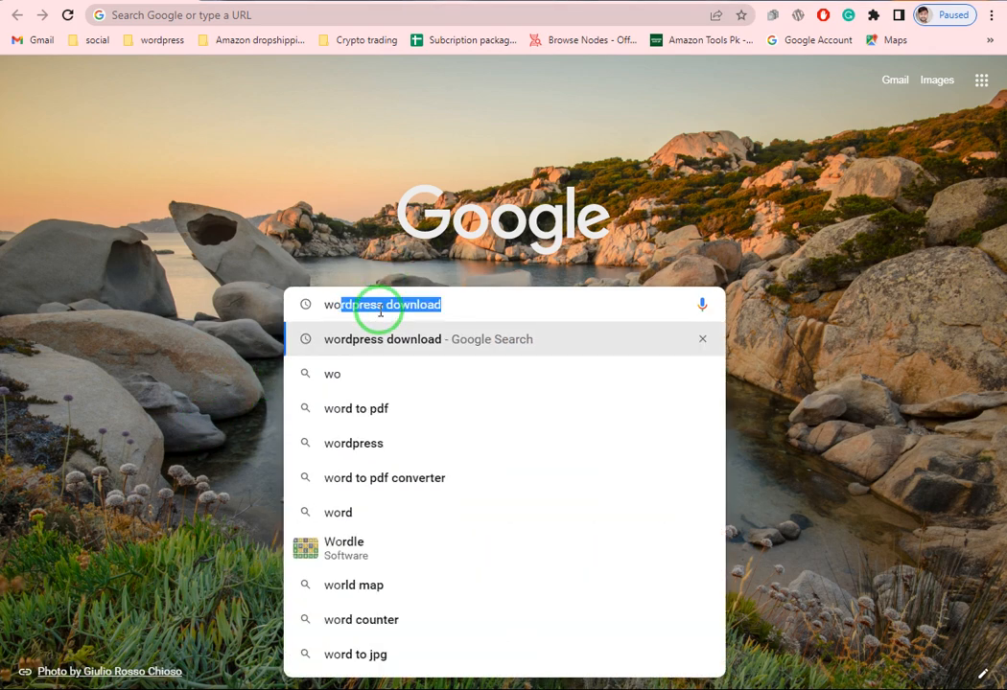
type("dpress")
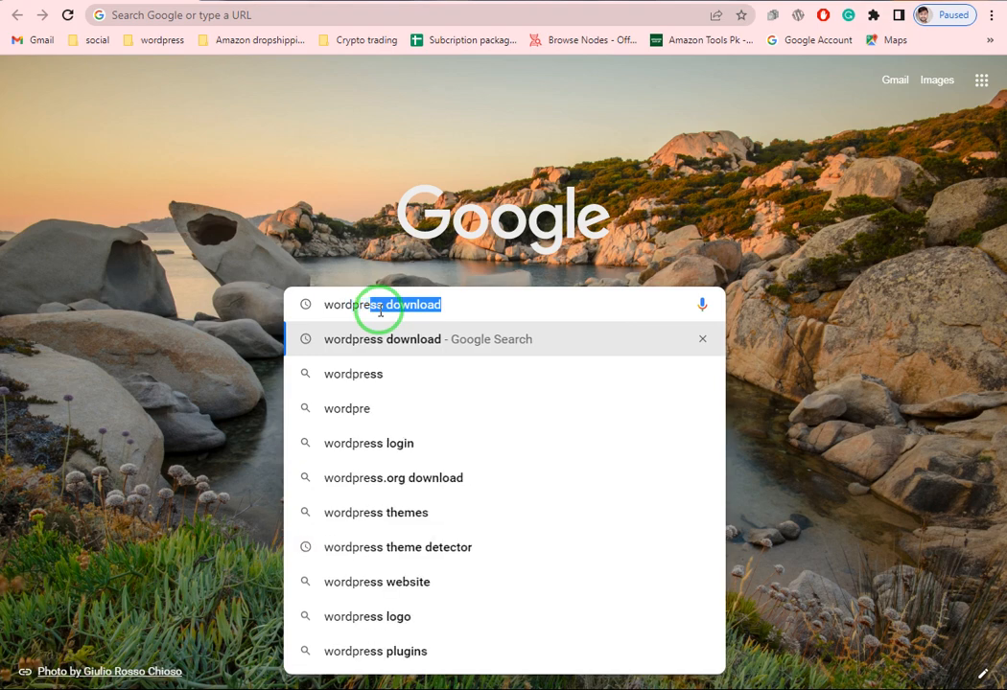
type(" dow")
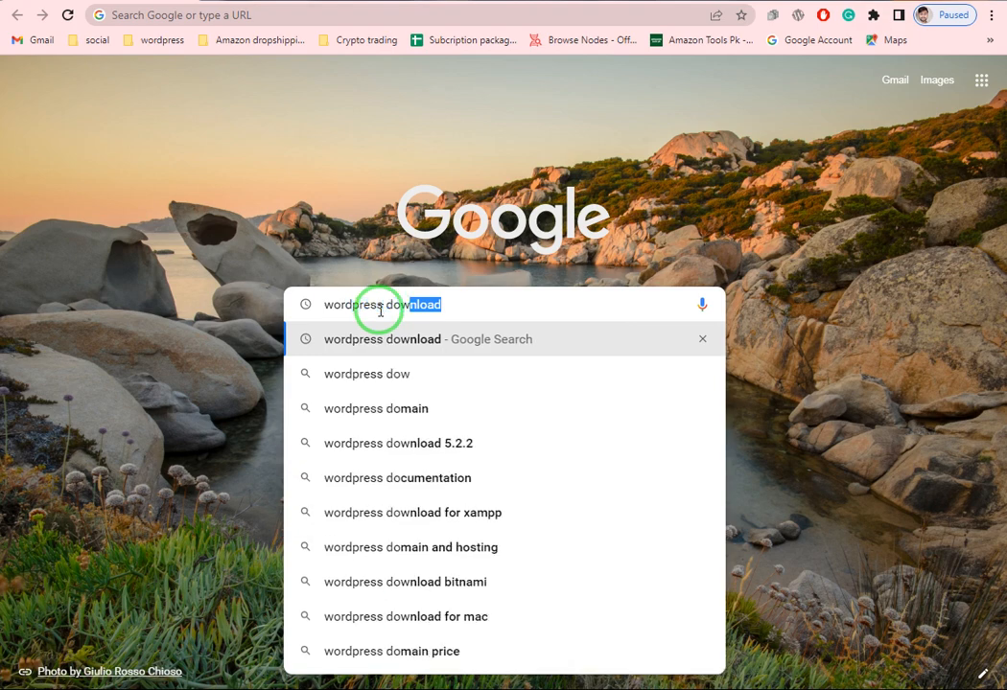
type("nload")
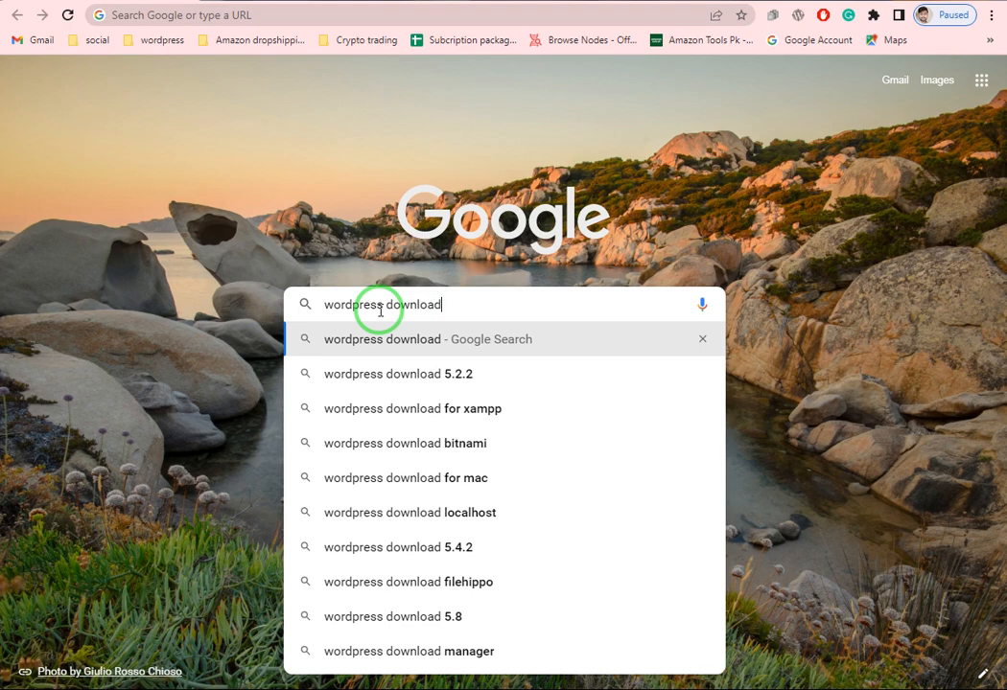
key("Return")
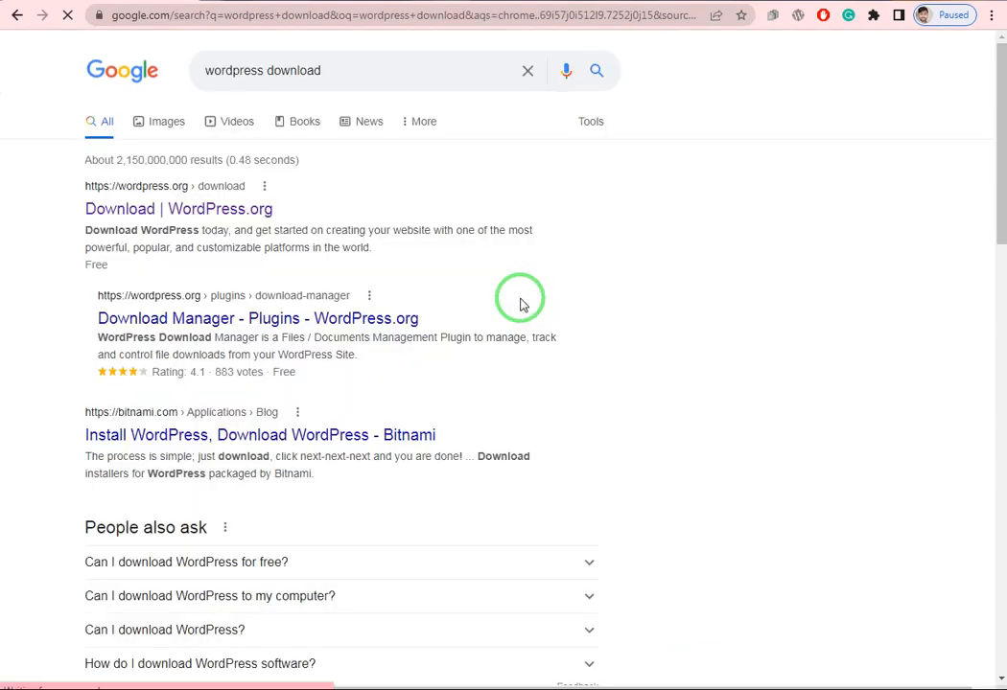
- Open the official Download | WordPress.org page from the results
left_click(139, 210)
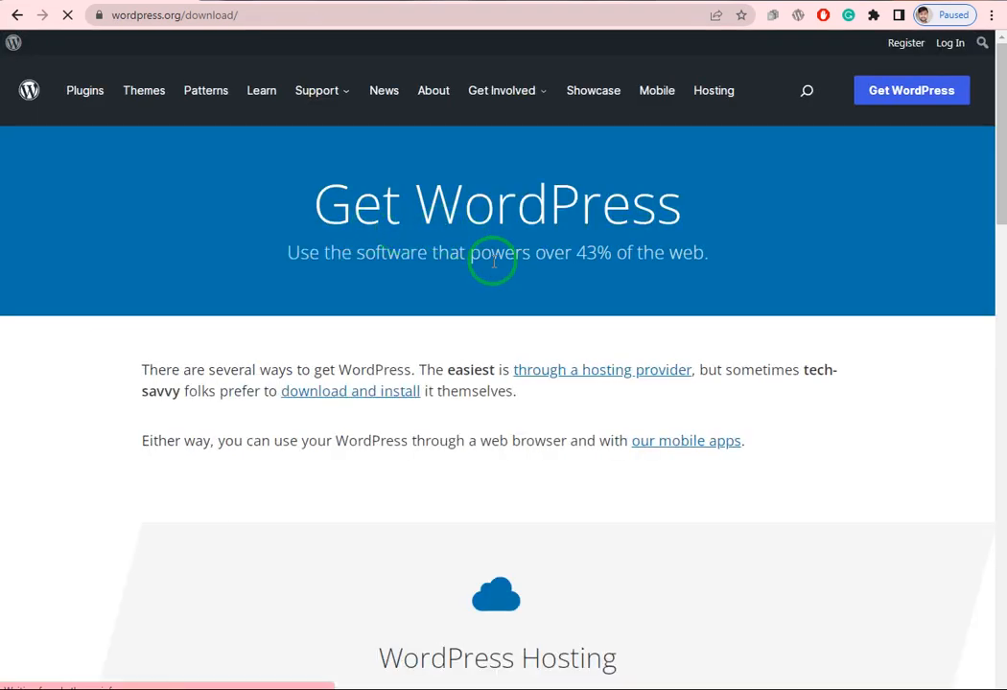
scroll(406, 528, "down", 4)
scroll(406, 529, "down", 3)
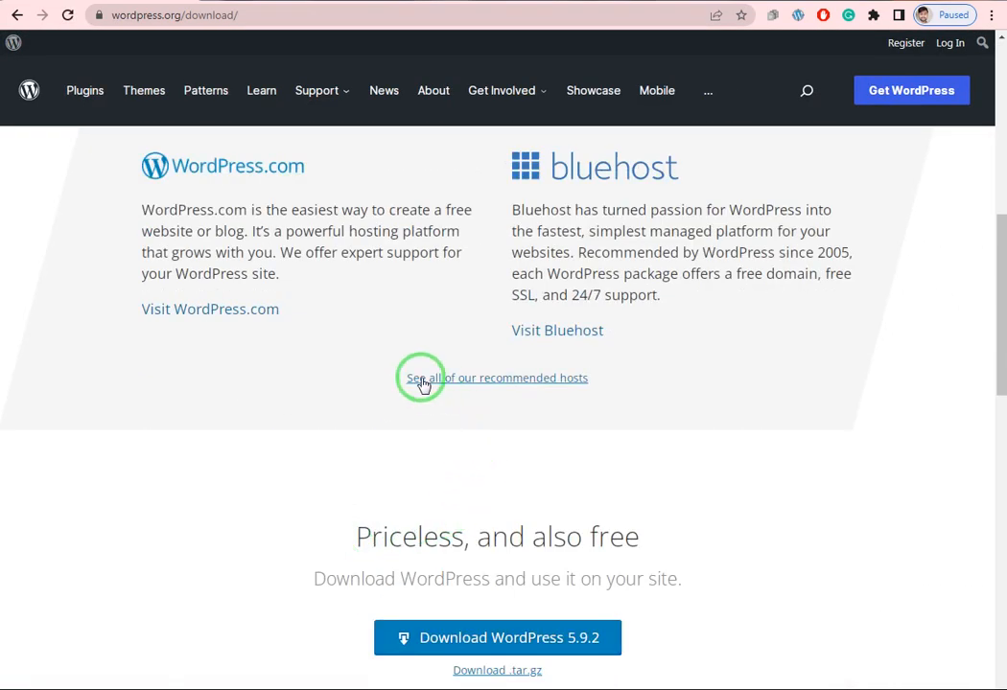
scroll(420, 378, "up", 2)
scroll(420, 378, "down", 5)
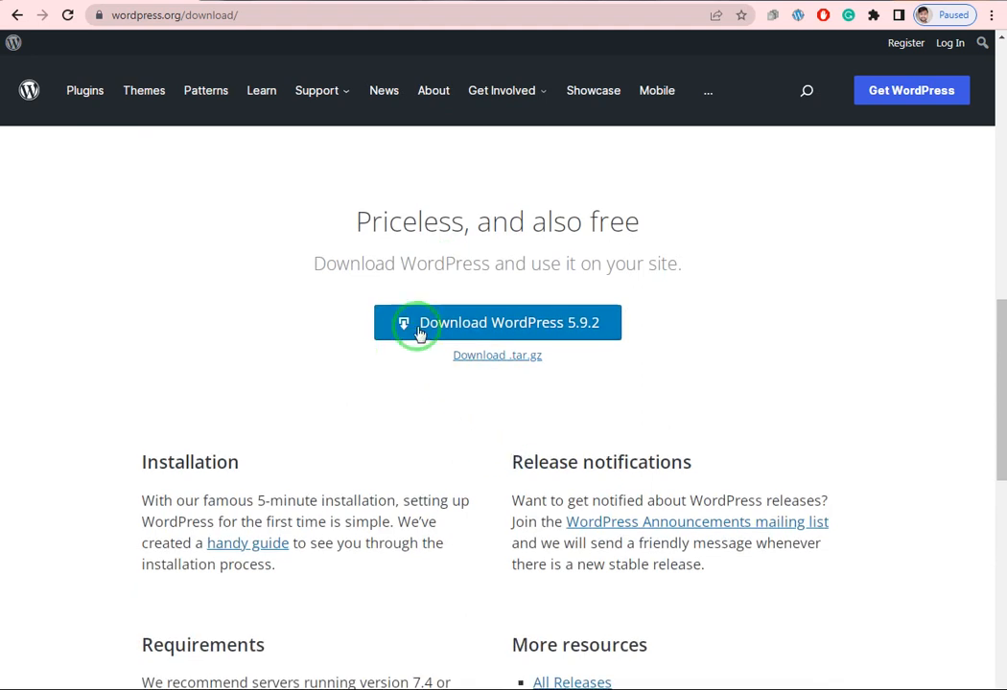
- Start the WordPress 5.9.2 download, cancel the save dialog and close the Hooray popup
left_click(573, 324)
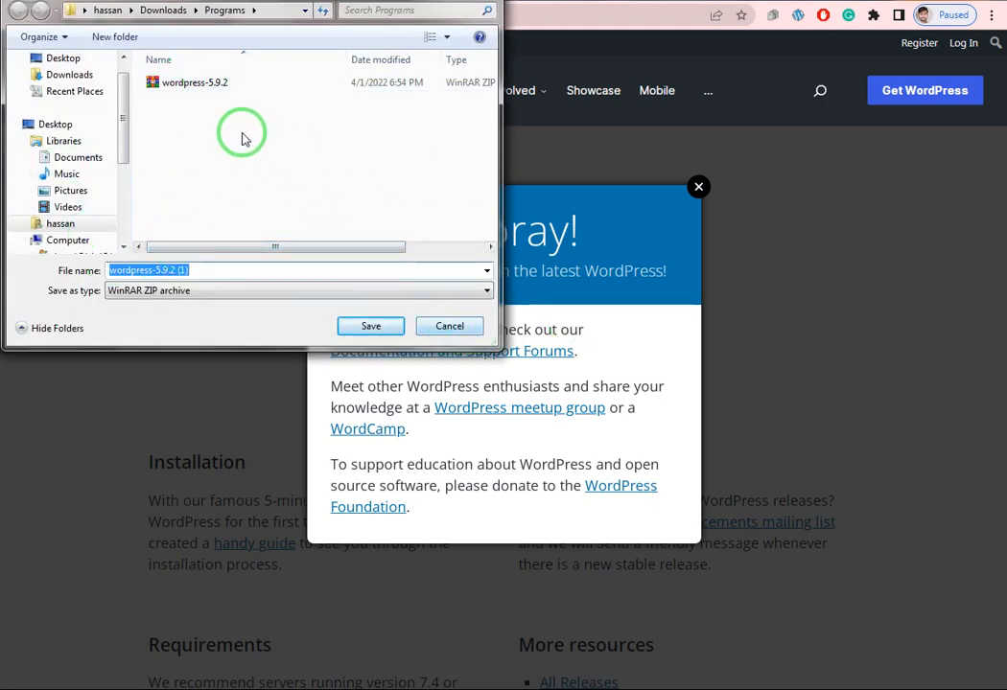
left_click(447, 326)
left_click(699, 188)
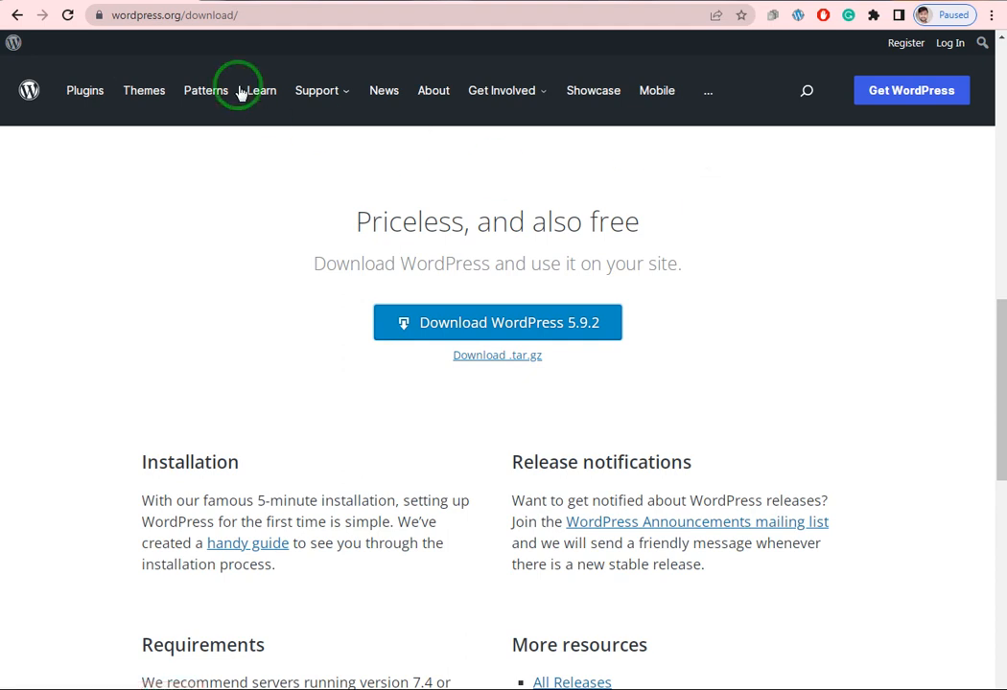
left_click(199, 20)
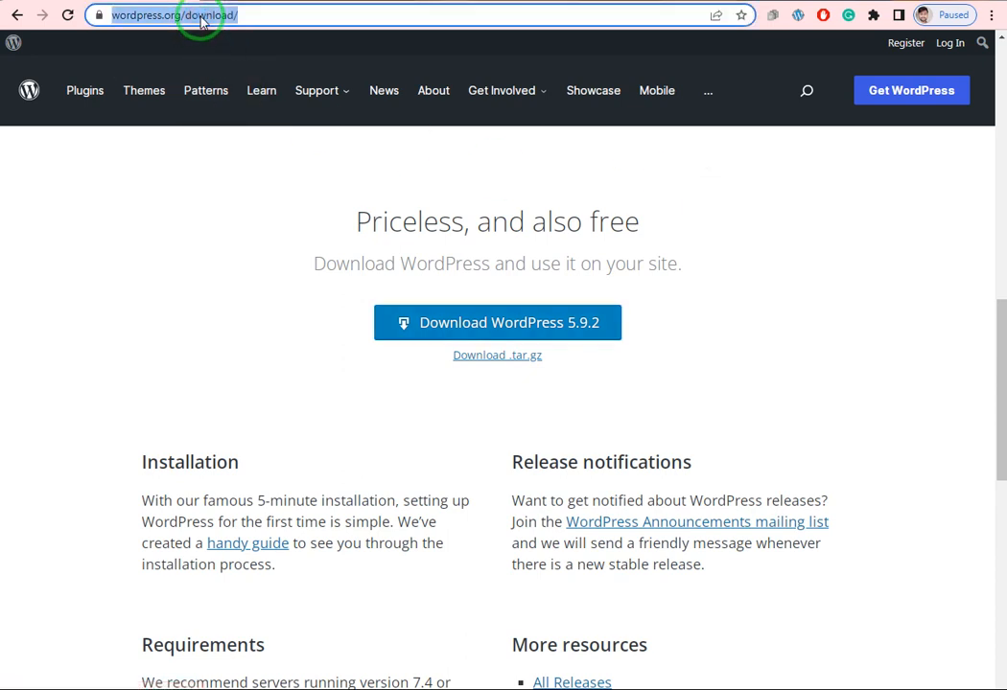
- Search 'xampp download' from the address bar and open the Apache Friends download page
key("BackSpace")
type("xa")
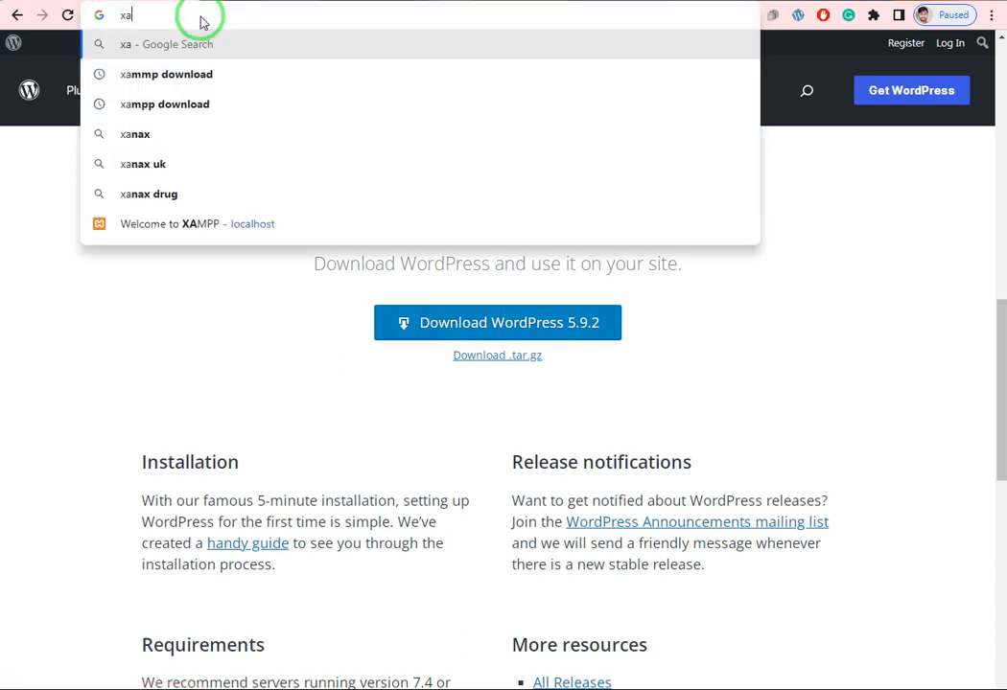
type("mmp do")
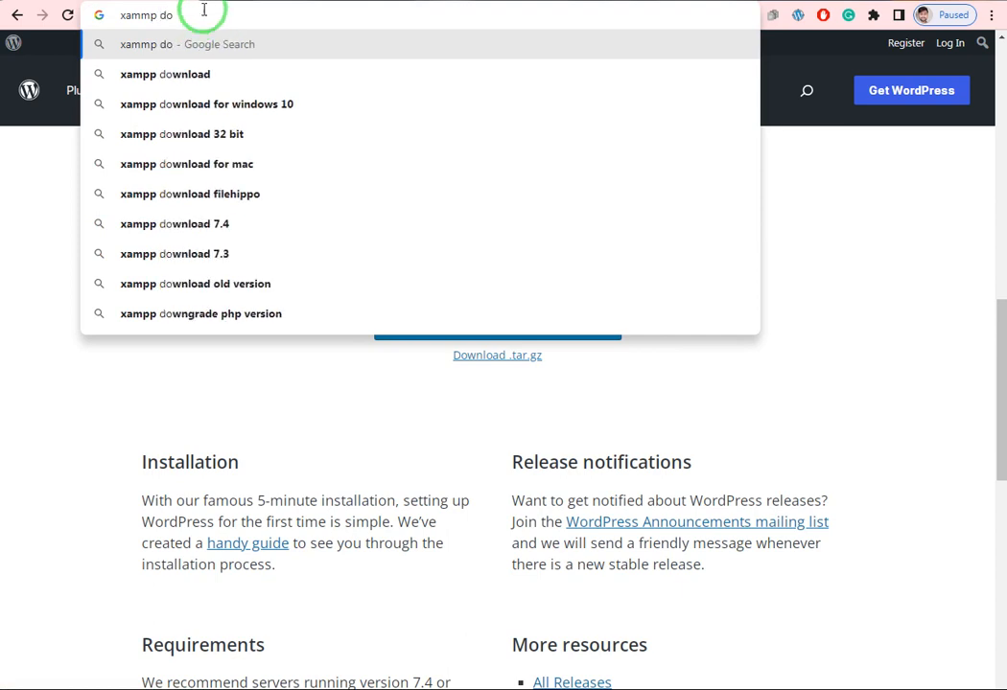
left_click(204, 76)
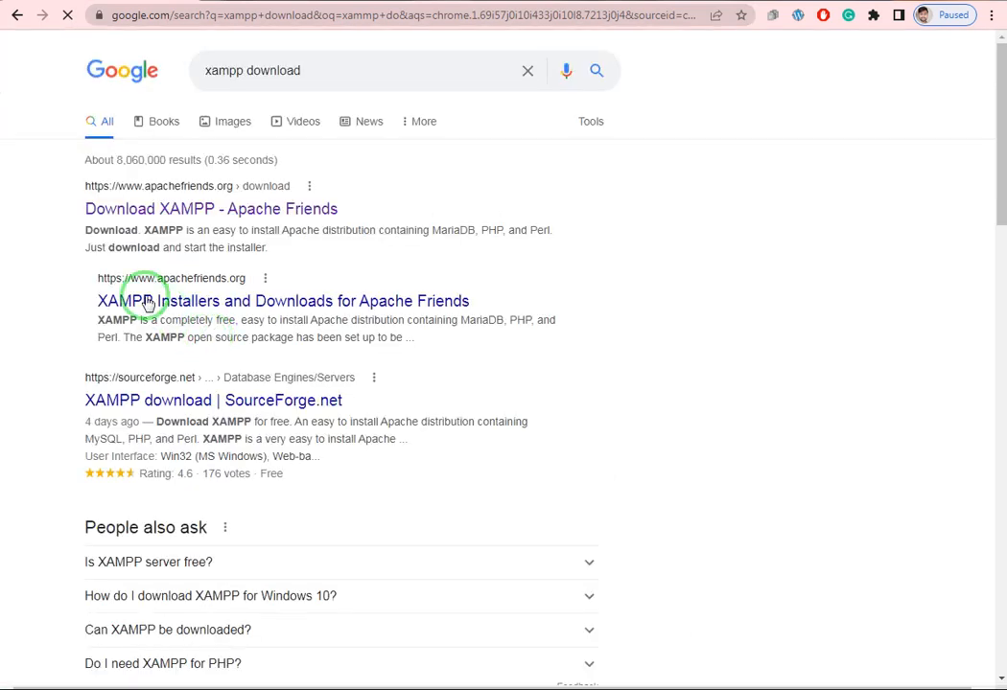
left_click(141, 211)
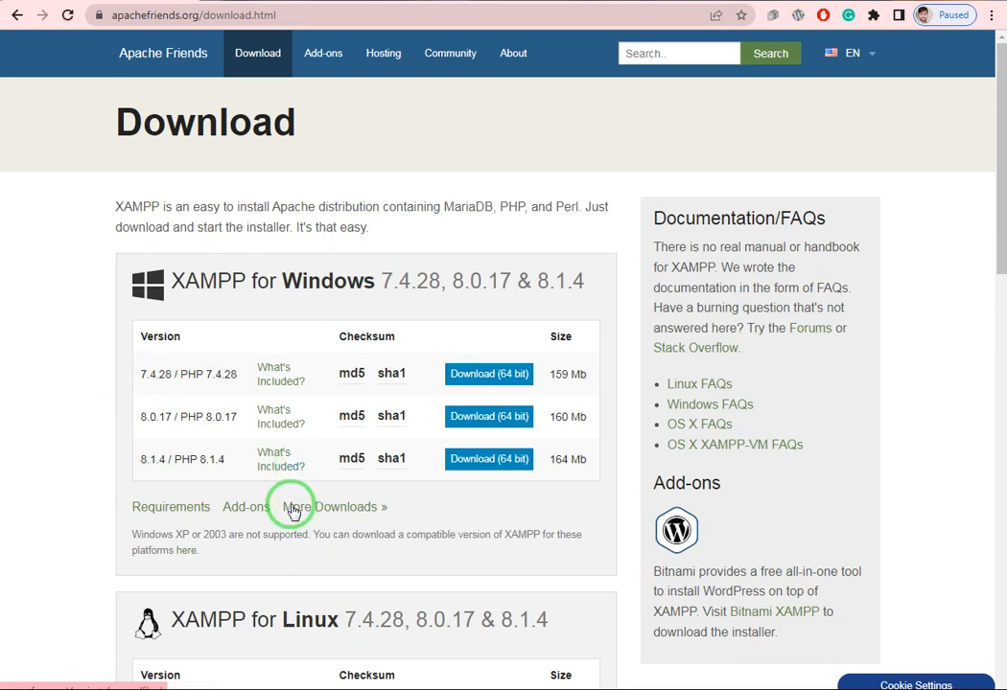
- Request the 64-bit XAMPP 8.1.4 Windows installer, then cancel its Save As dialog
left_click(499, 465)
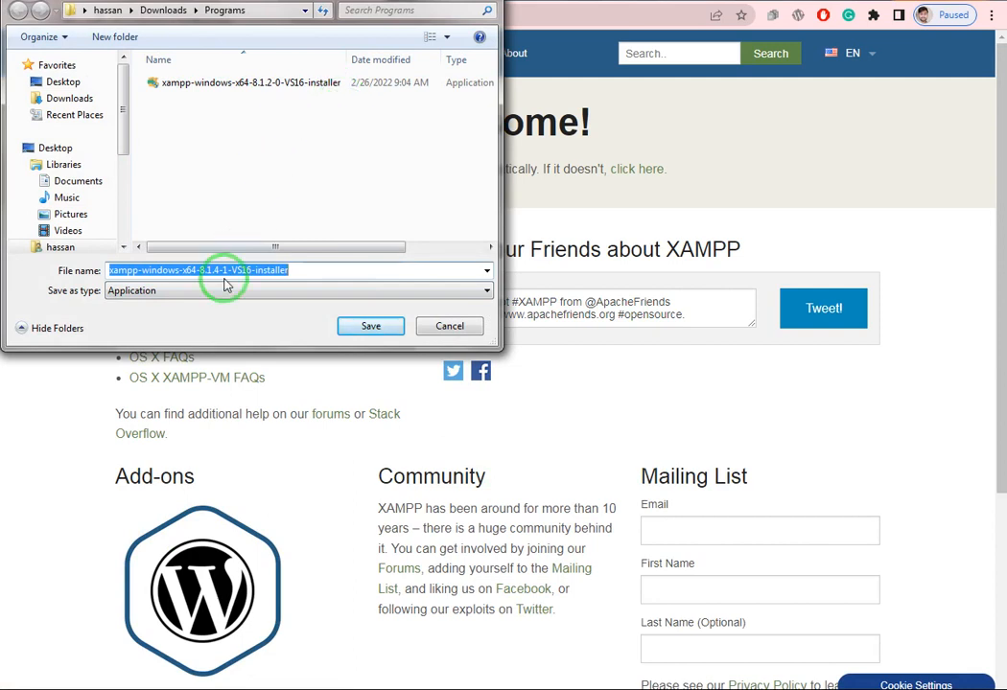
left_click_drag(5, 10, 0, 10)
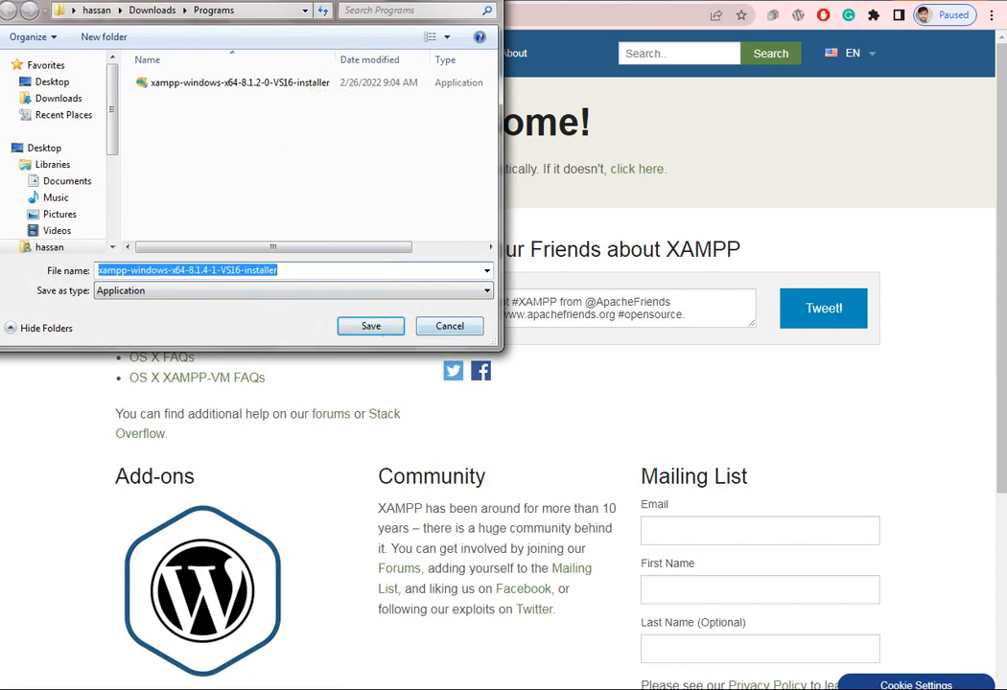
left_click(462, 326)
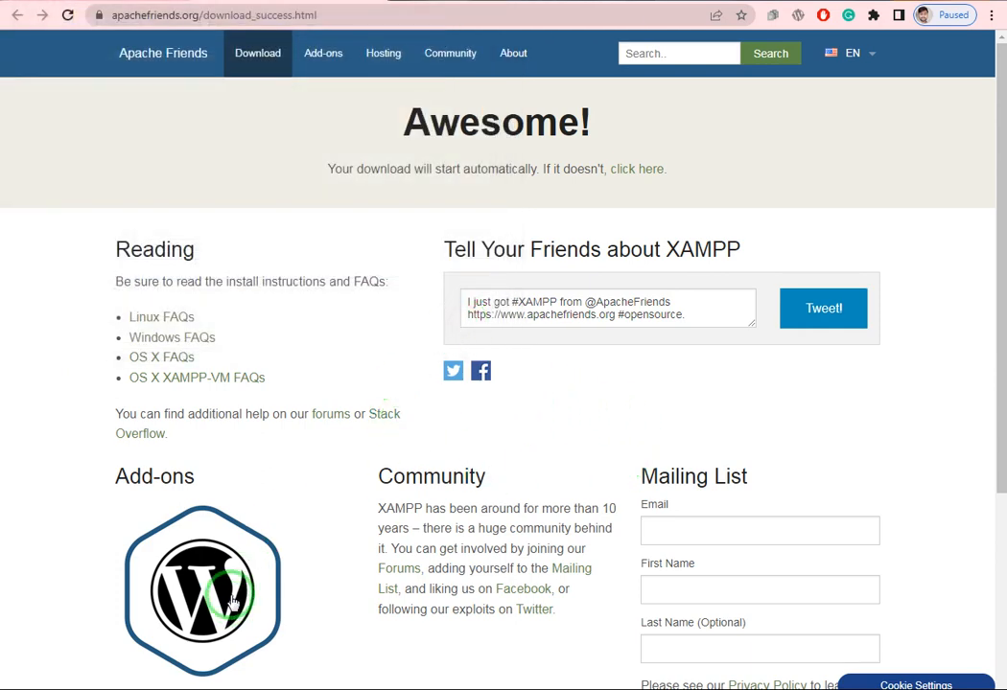
- Launch xampp-windows-x64-8.1.2-0-VS16-installer from the Downloads > Programs folder
left_click(100, 689)
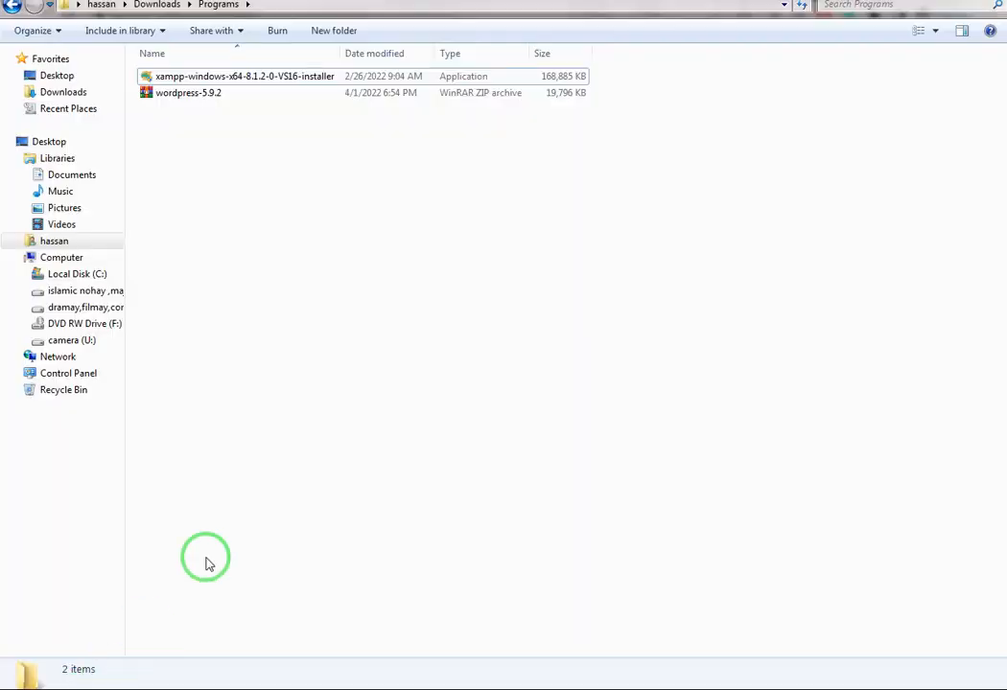
left_click(238, 81)
double_click(241, 80)
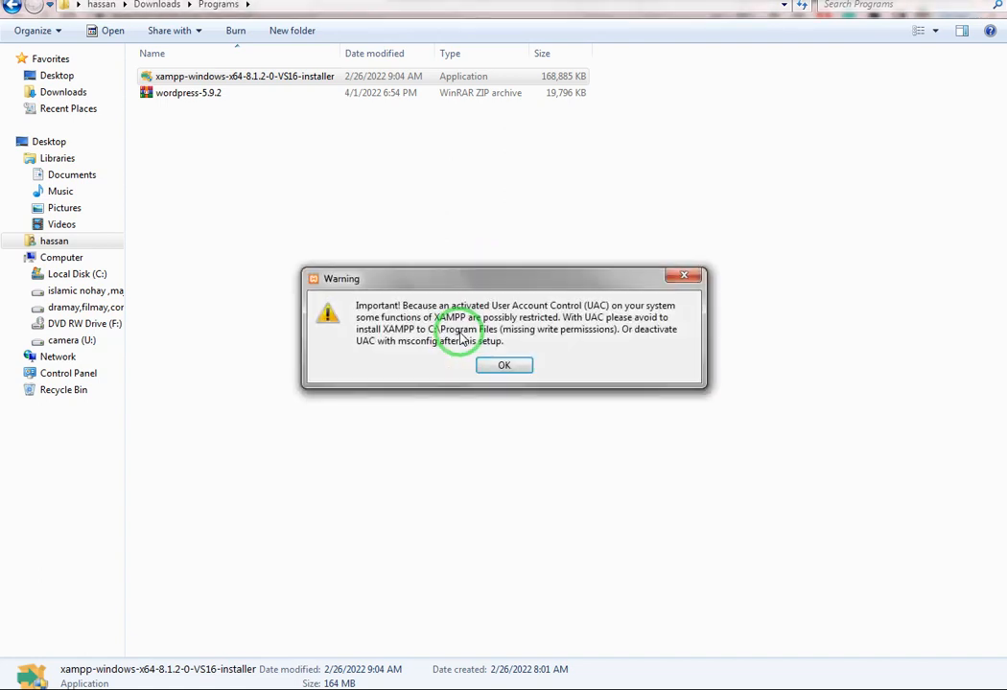
- Accept the UAC warning and keep default components, C:\xampp and English up to Ready to Install
left_click(505, 366)
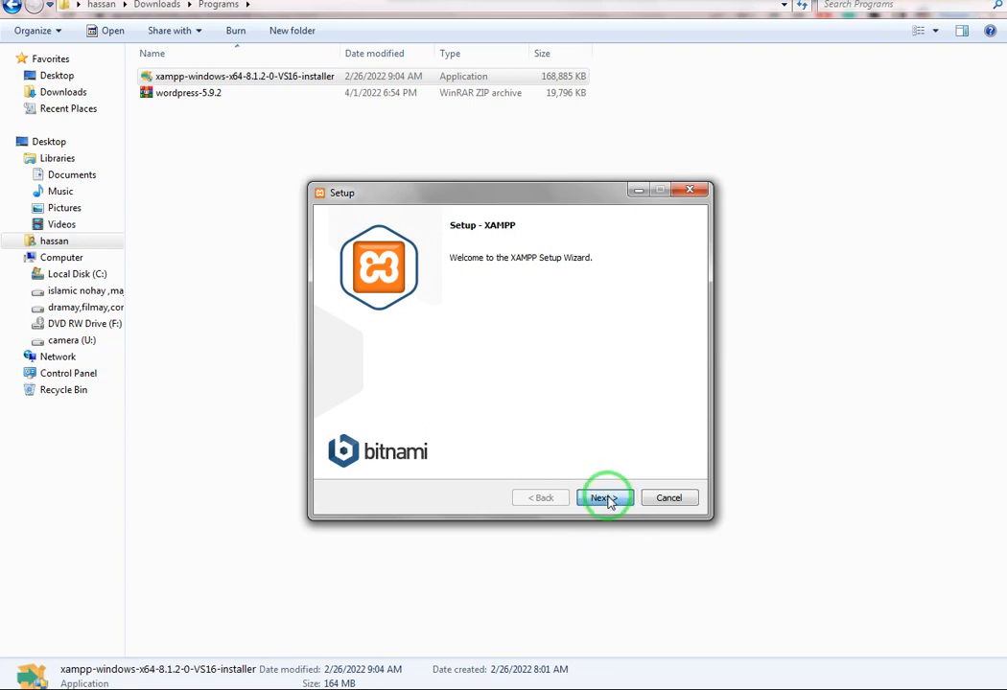
left_click(607, 500)
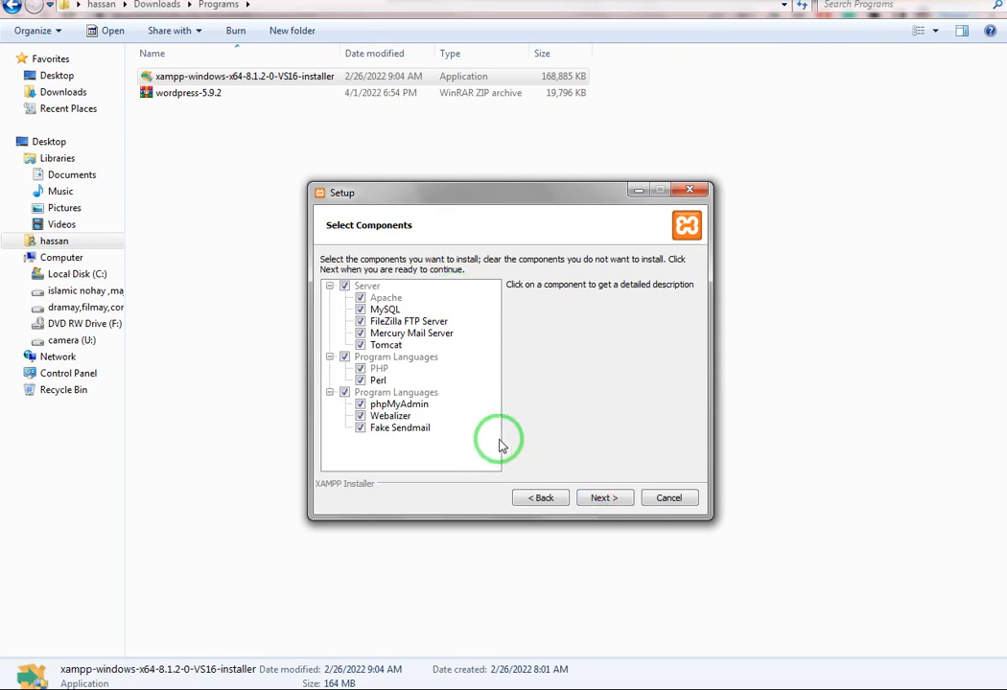
left_click(604, 498)
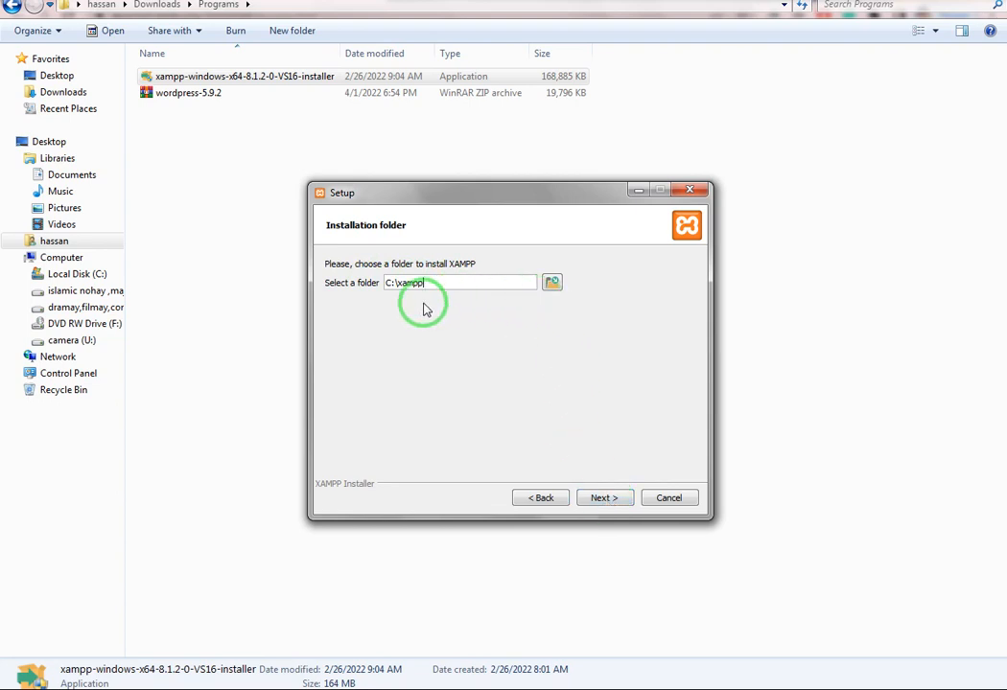
left_click(608, 498)
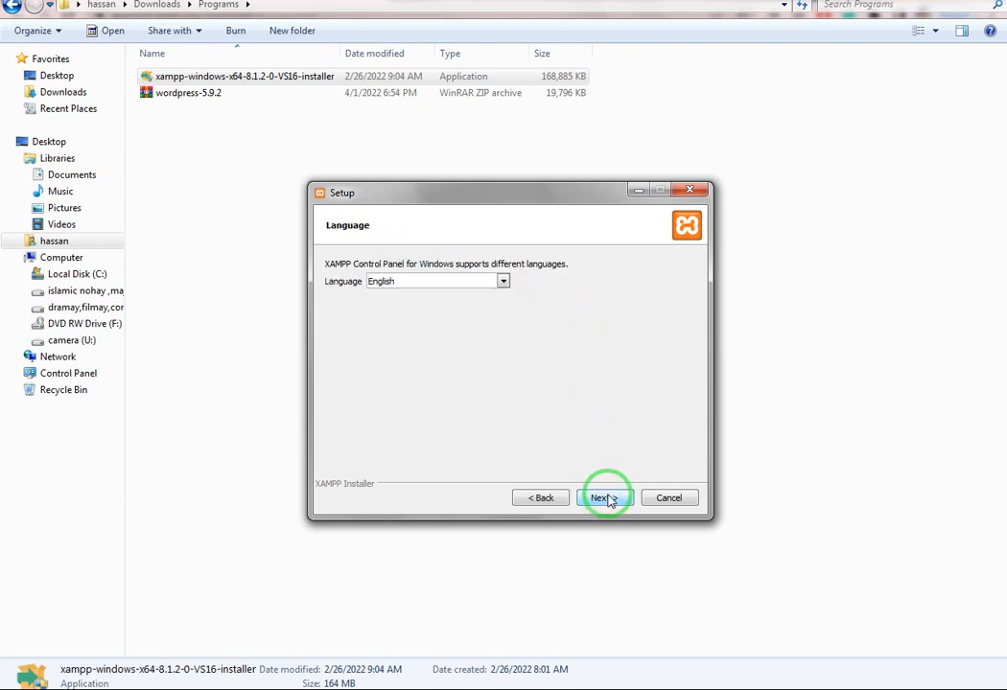
left_click(608, 498)
left_click(608, 497)
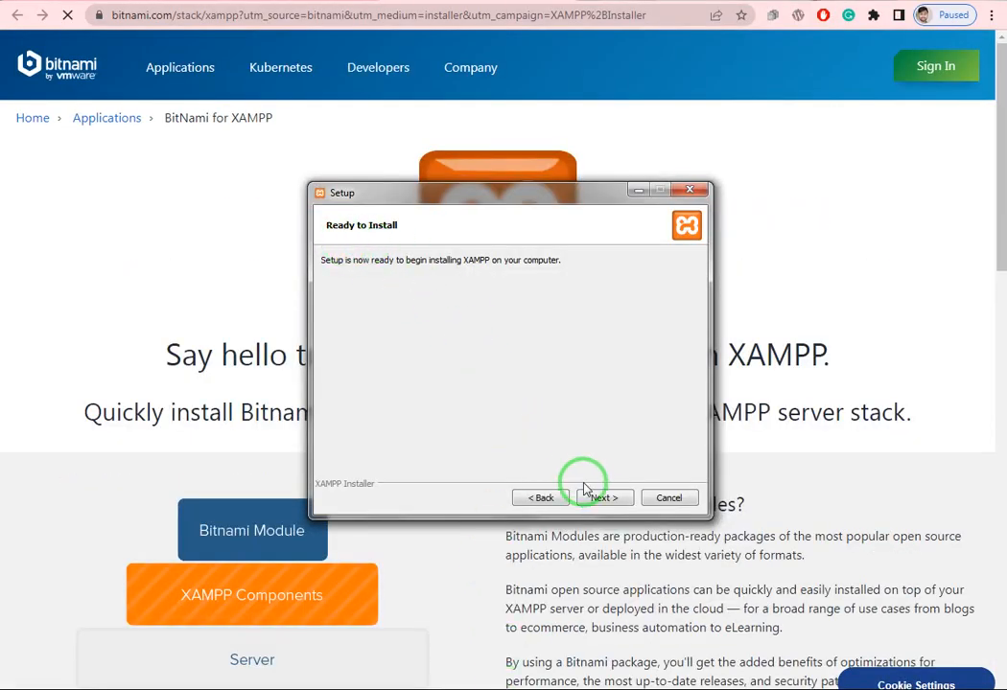
- Install XAMPP and finish the wizard with the Control Panel set to start
left_click(599, 499)
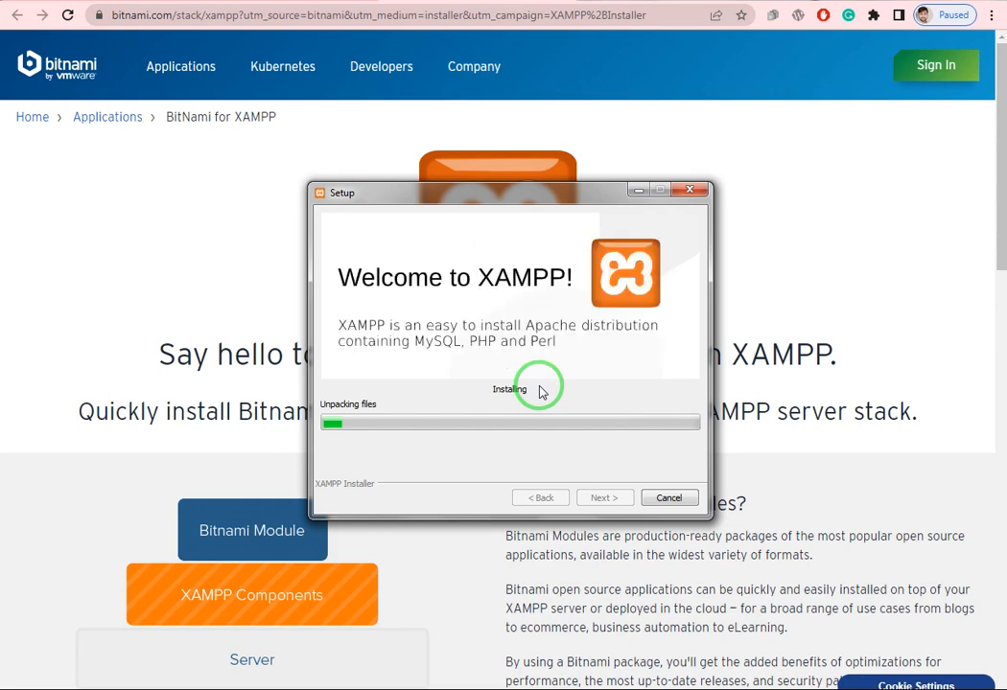
left_click(853, 689)
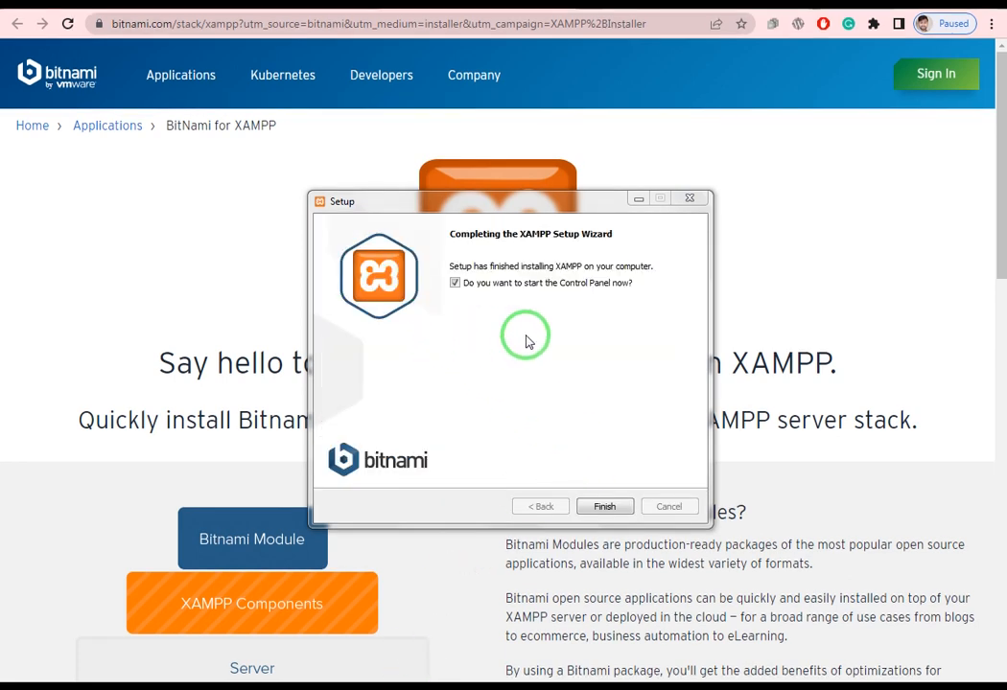
left_click(607, 508)
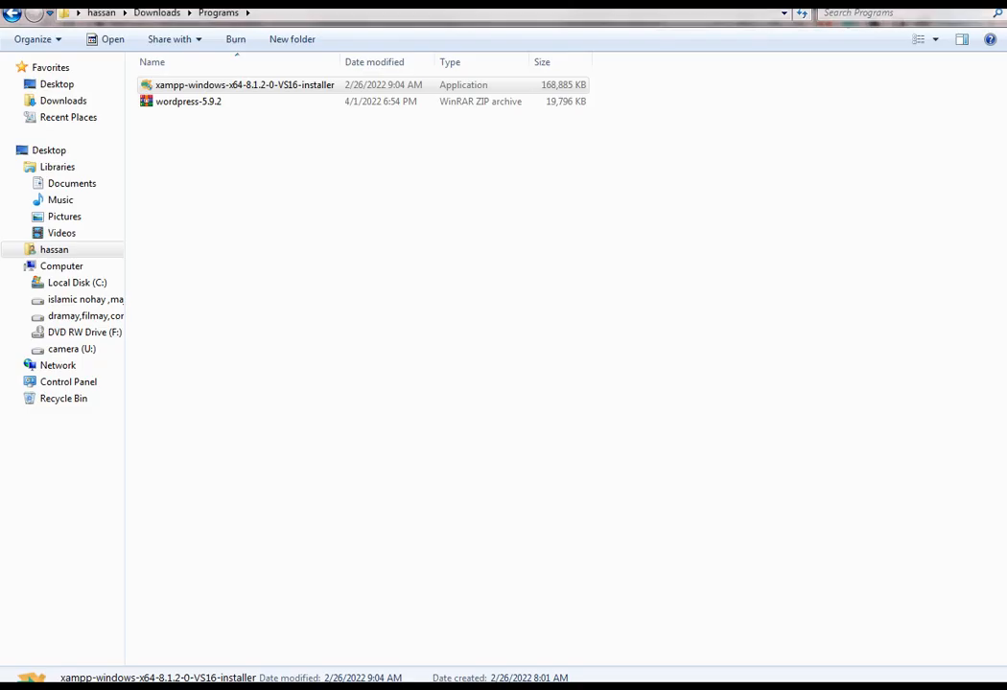
- Extract wordpress-5.9.2.zip here in the Programs folder
left_click(197, 105)
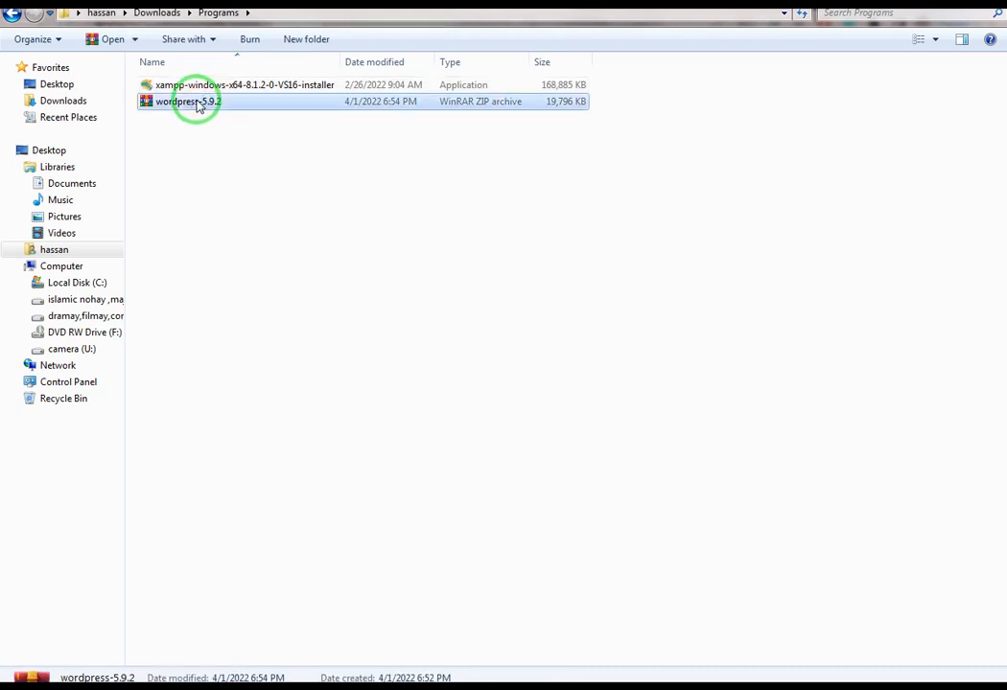
right_click(195, 102)
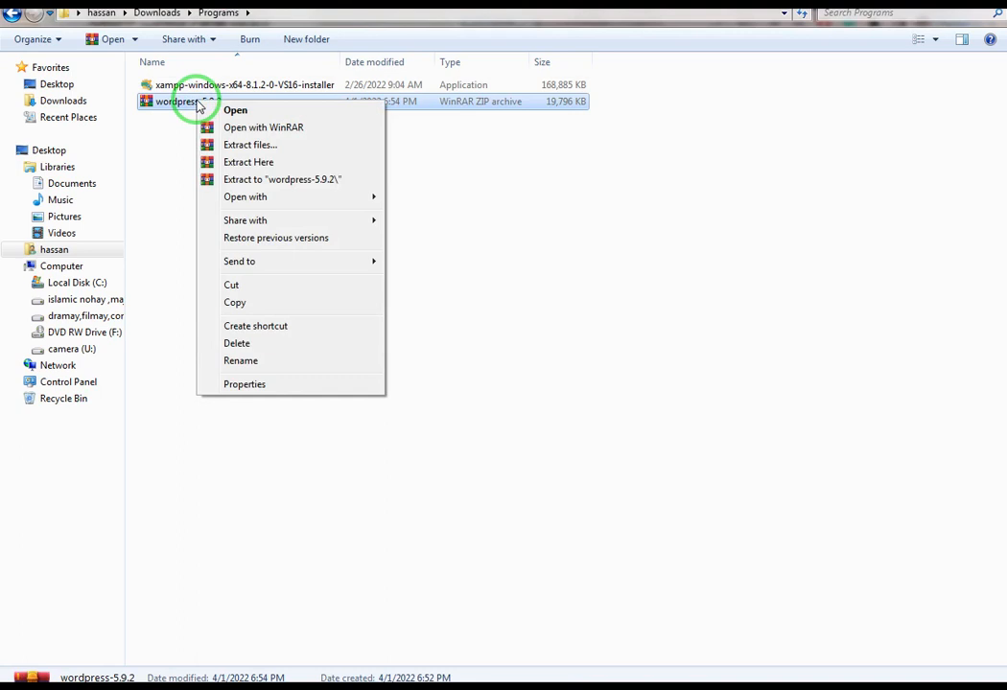
left_click(233, 303)
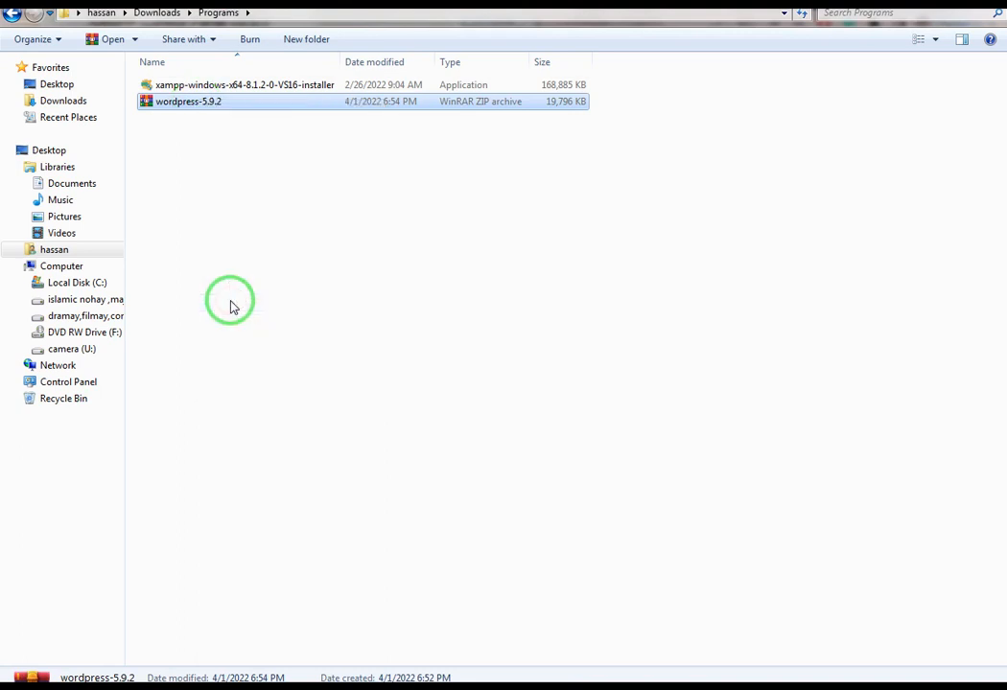
right_click(214, 110)
left_click(256, 167)
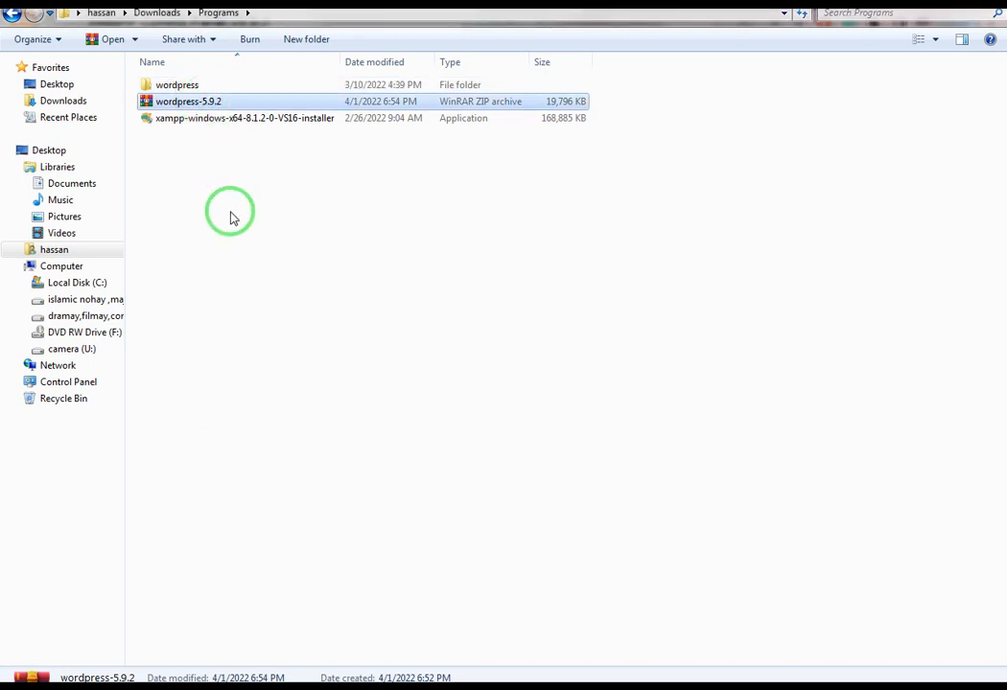
- Cut the extracted wordpress folder for moving
left_click(175, 90)
right_click(175, 91)
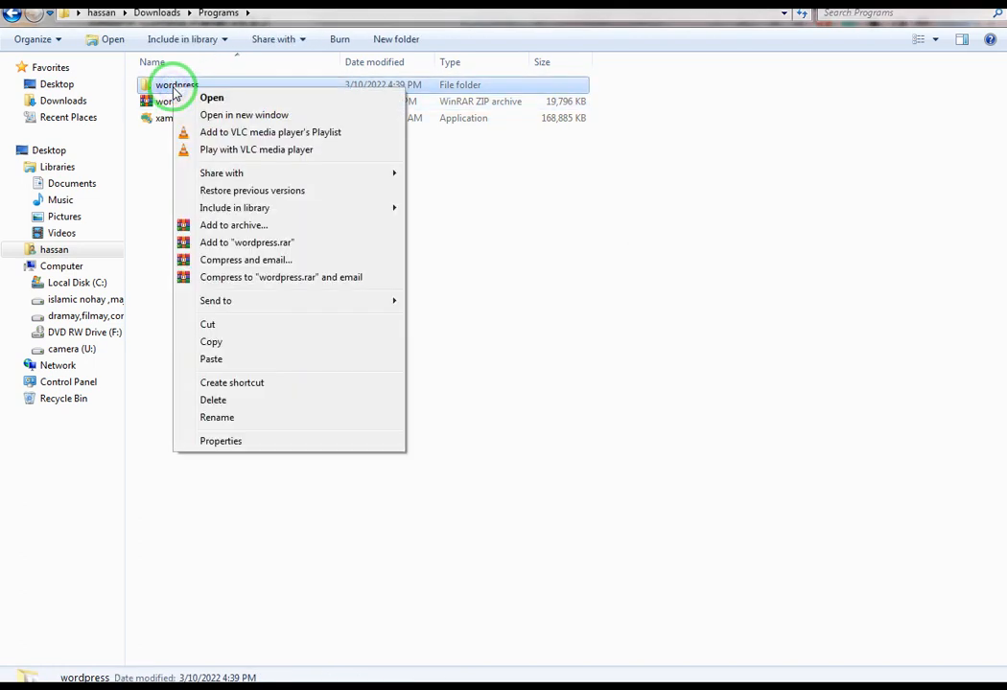
left_click(209, 326)
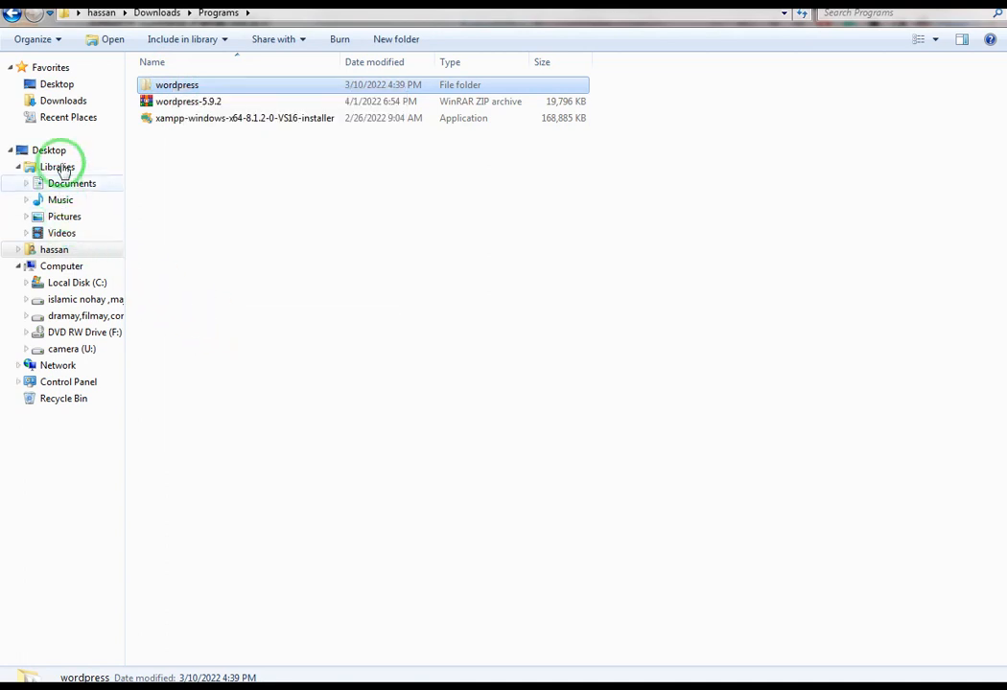
- Paste the wordpress folder into C:\xampp\htdocs and check its files inside
left_click(77, 286)
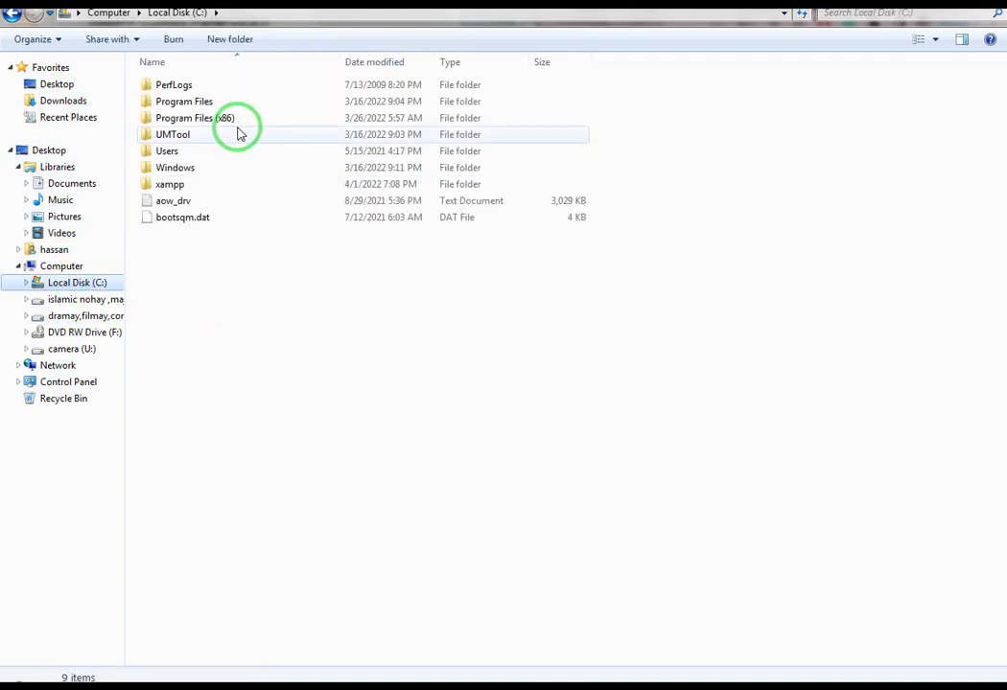
double_click(227, 187)
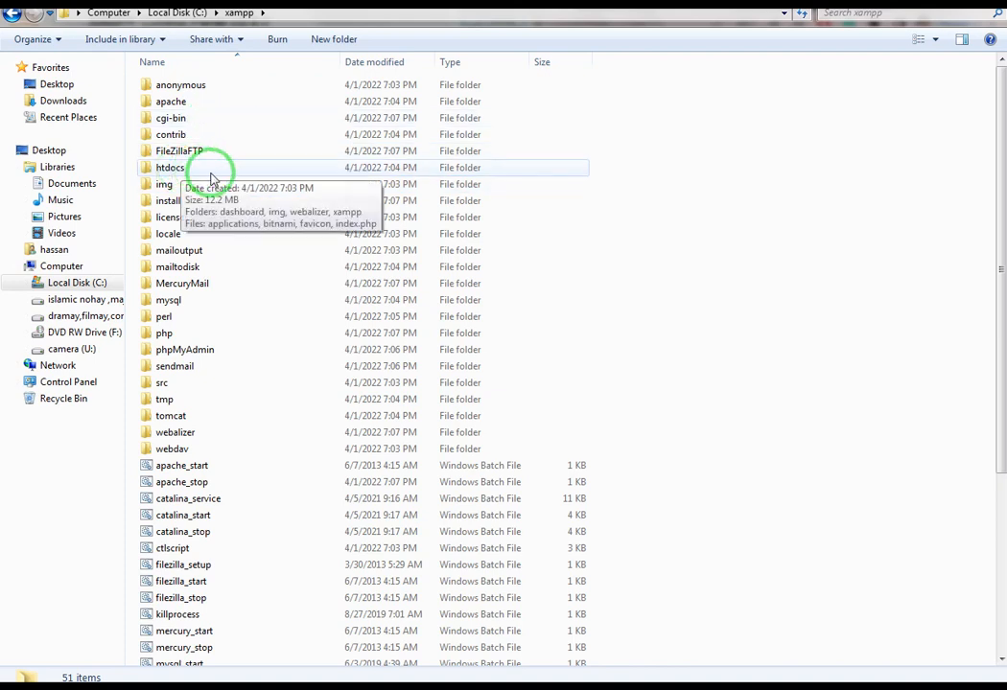
double_click(210, 169)
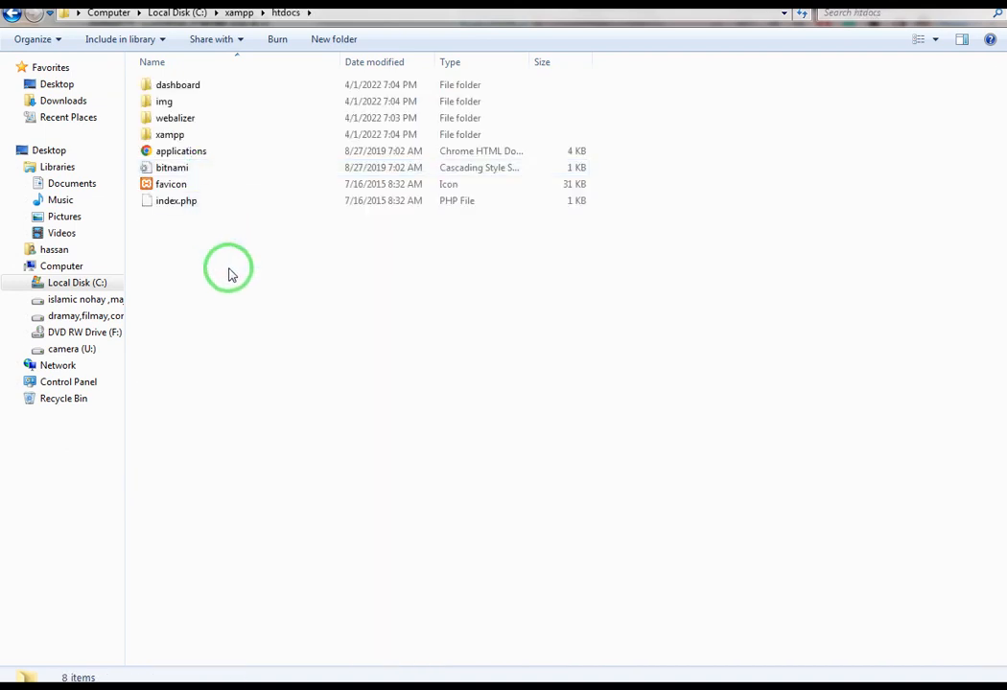
right_click(230, 273)
left_click(264, 375)
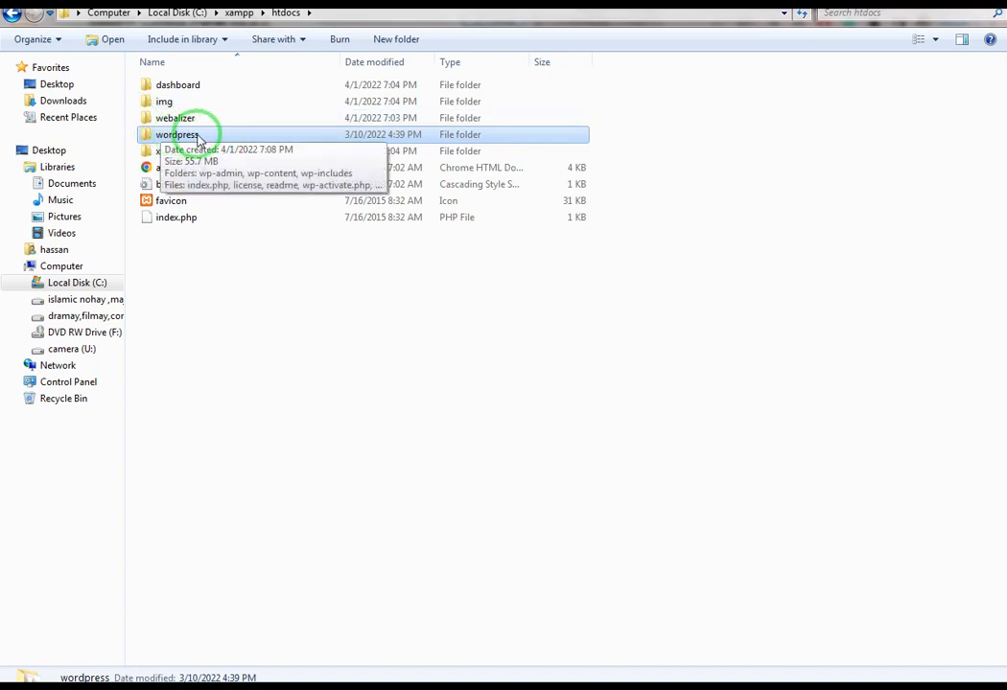
double_click(181, 135)
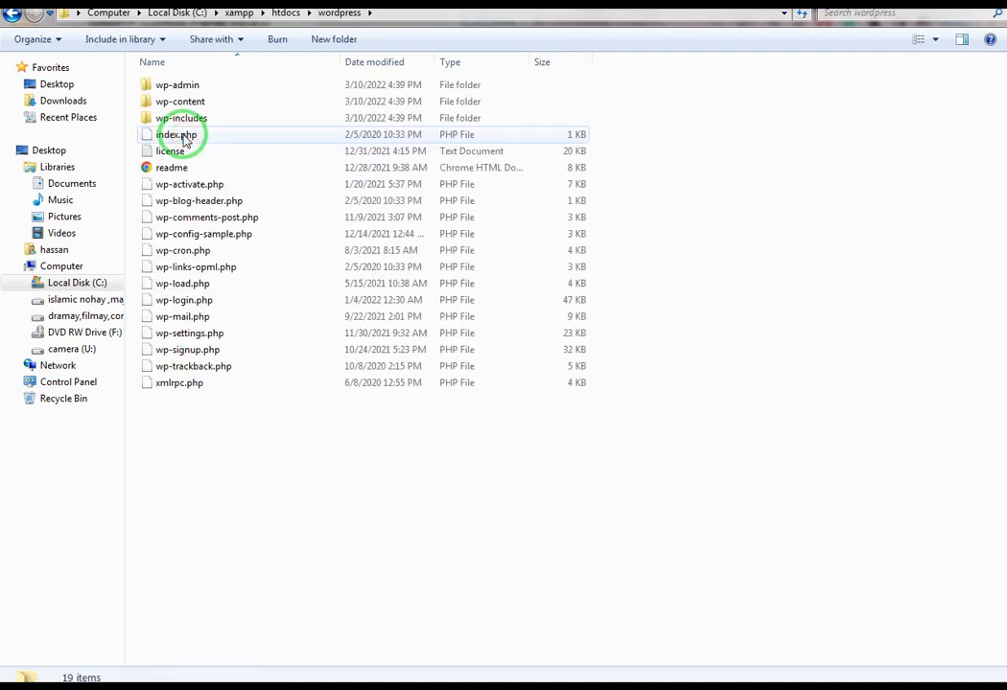
left_click(12, 12)
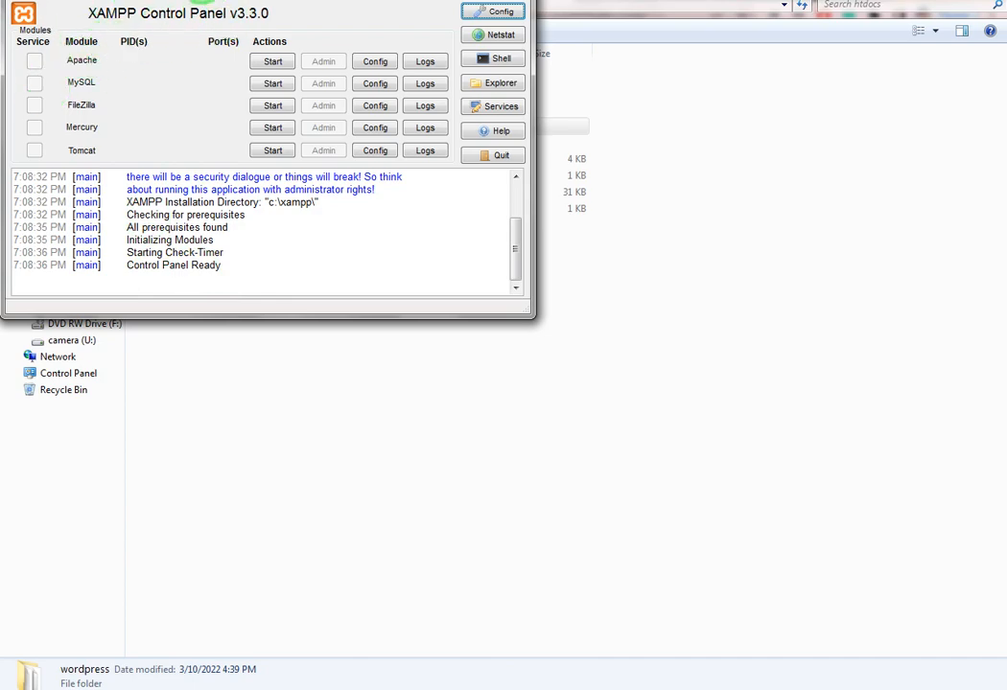
- Start the Apache and MySQL servers in XAMPP Control Panel
left_click_drag(213, 3, 240, 68)
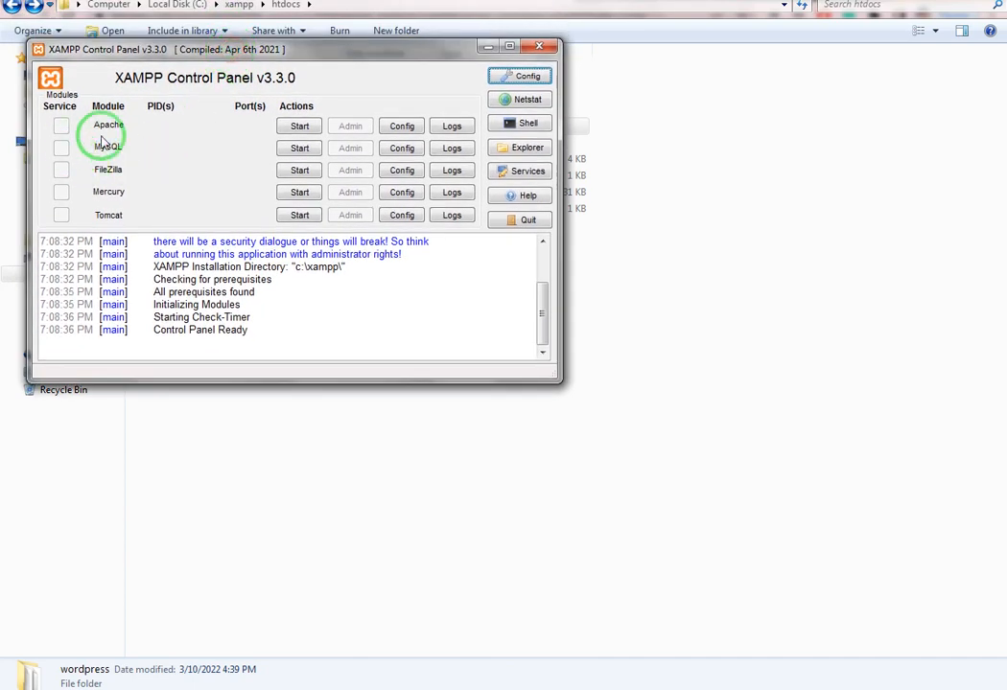
left_click(295, 133)
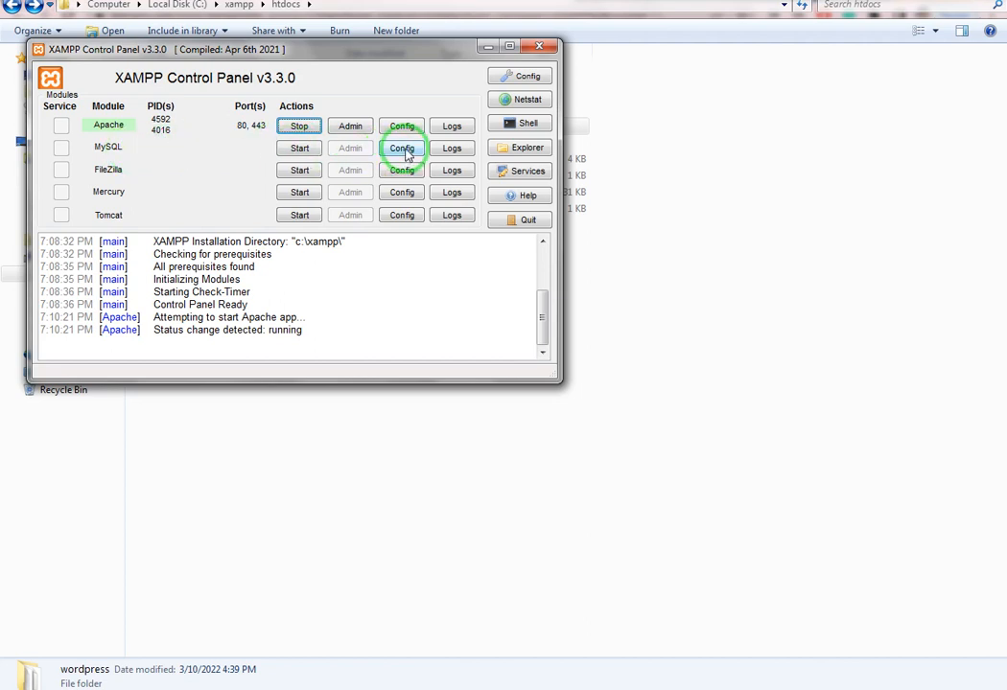
left_click(299, 148)
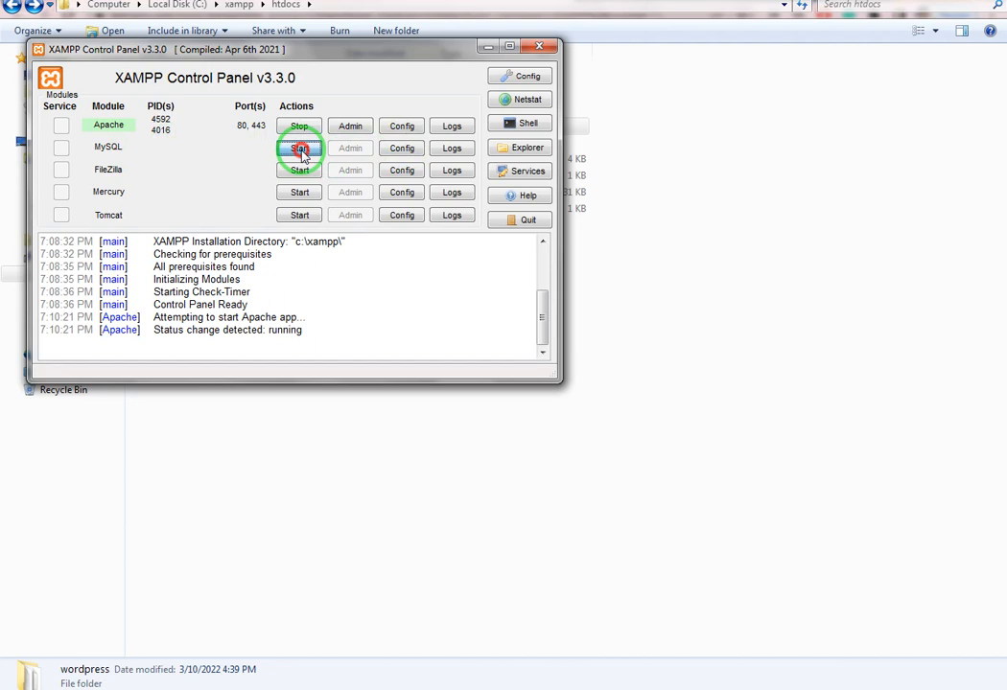
- Open phpMyAdmin through MySQL Admin, then return to the htdocs folder window
left_click(400, 149)
left_click(350, 149)
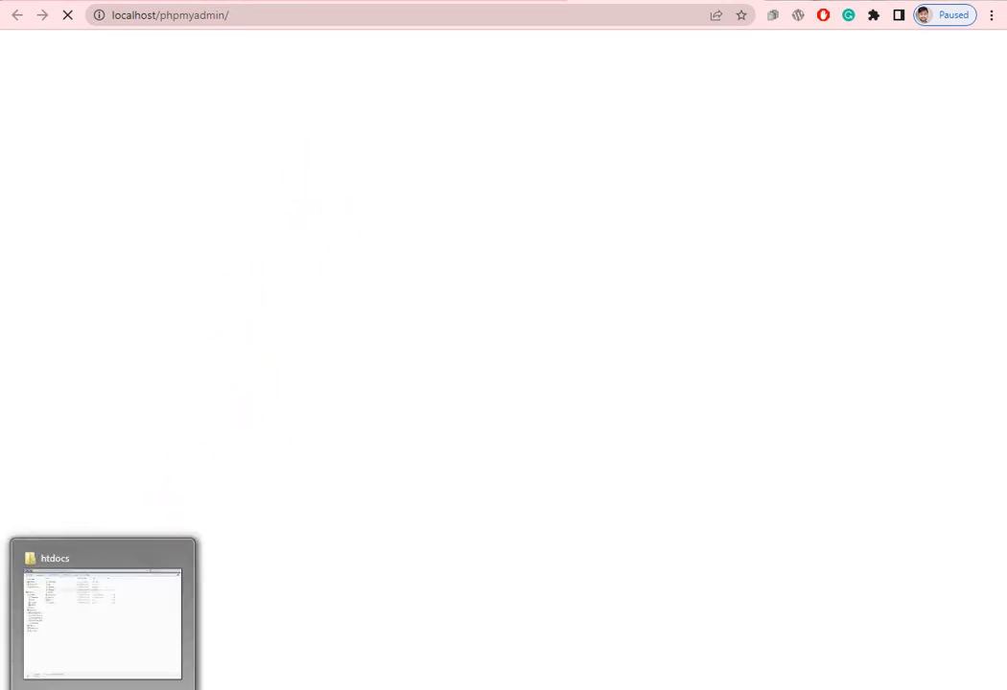
left_click(45, 669)
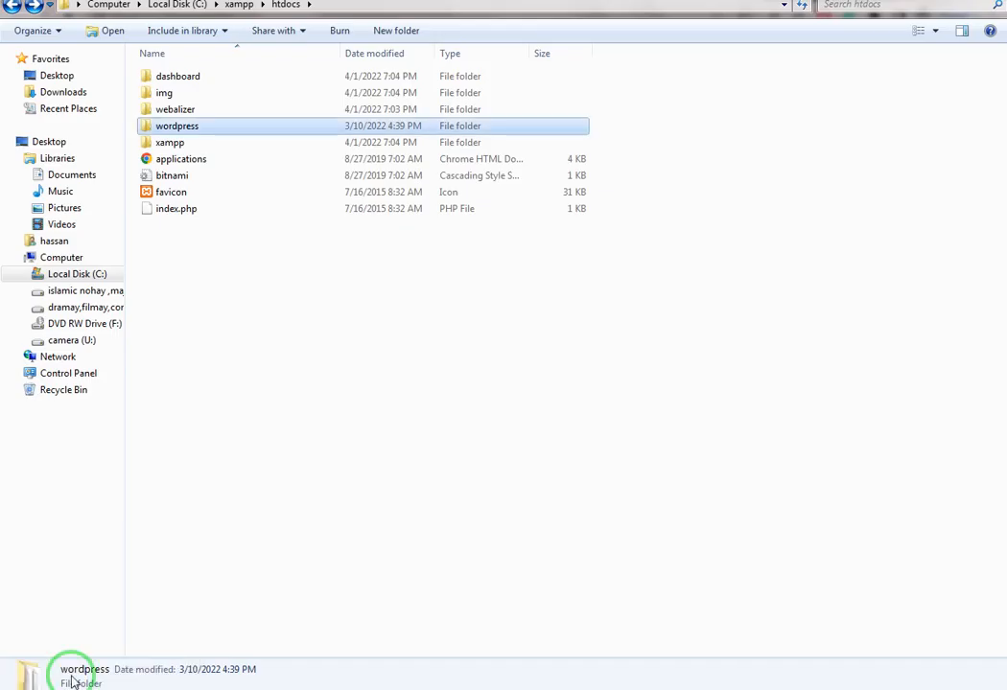
- Copy the name 'wordpress' from the htdocs folder to the clipboard, leaving the folder unrenamed
left_click(191, 134)
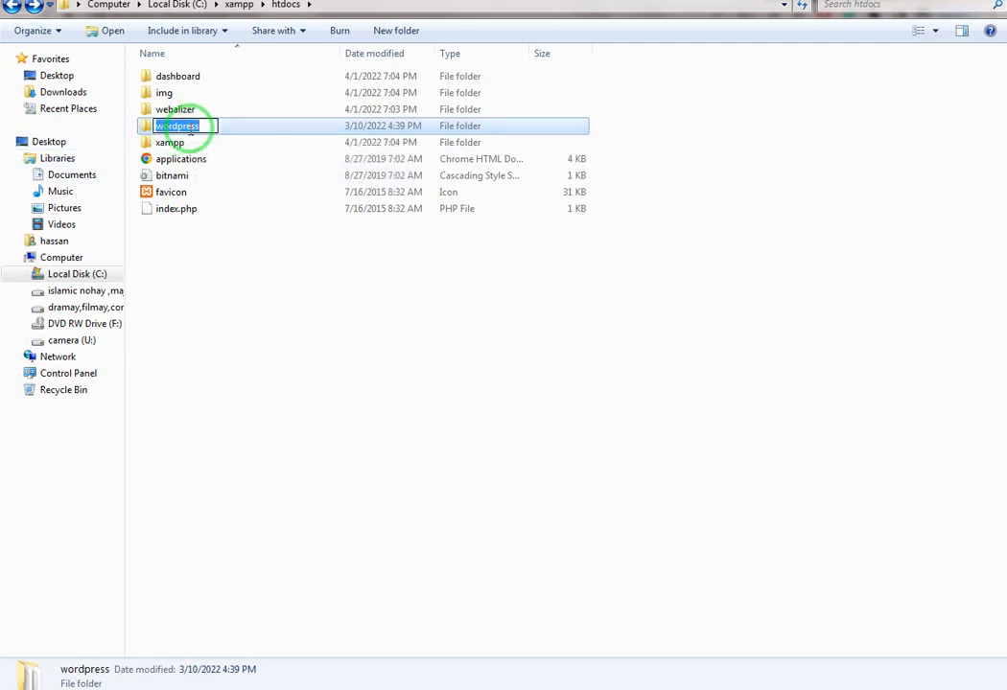
right_click(191, 134)
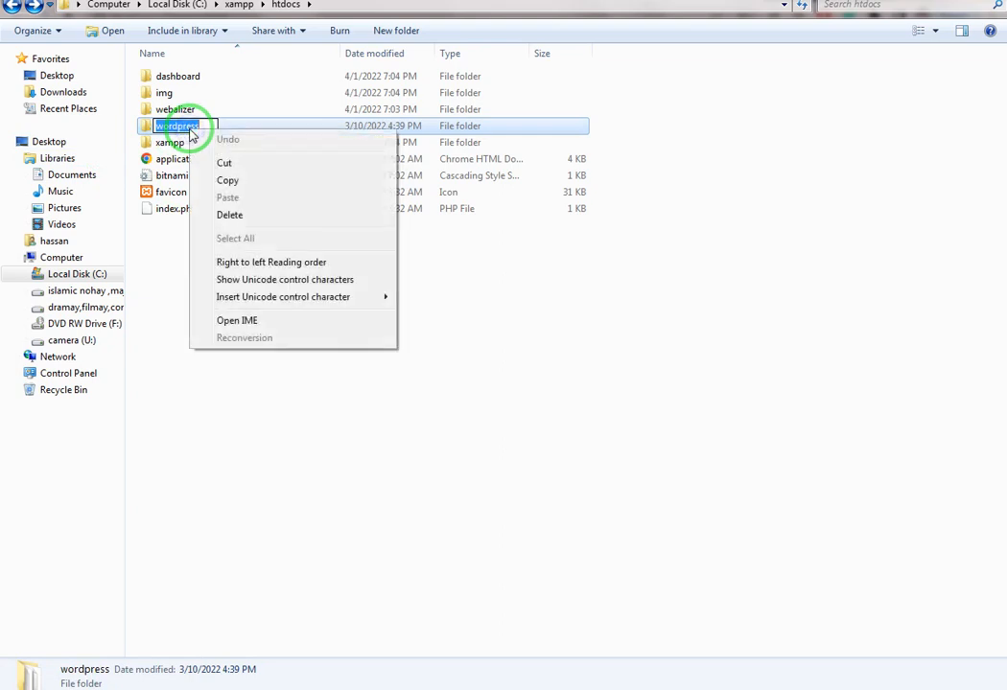
left_click(222, 181)
left_click(367, 404)
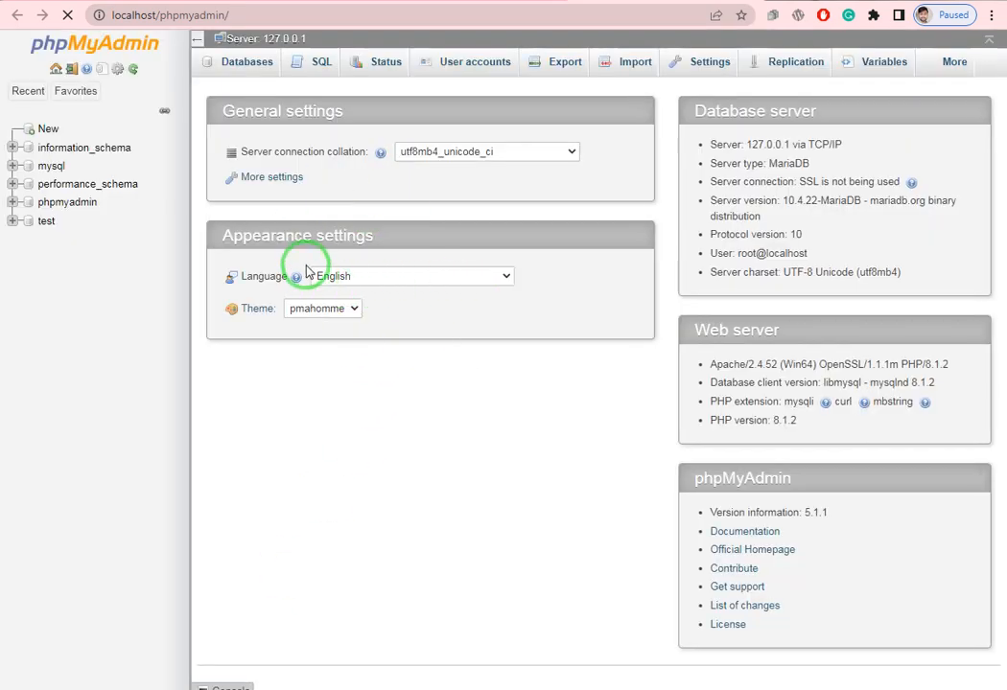
- Create the empty 'wordpress' database in phpMyAdmin, then return to the XAMPP Control Panel
left_click(245, 66)
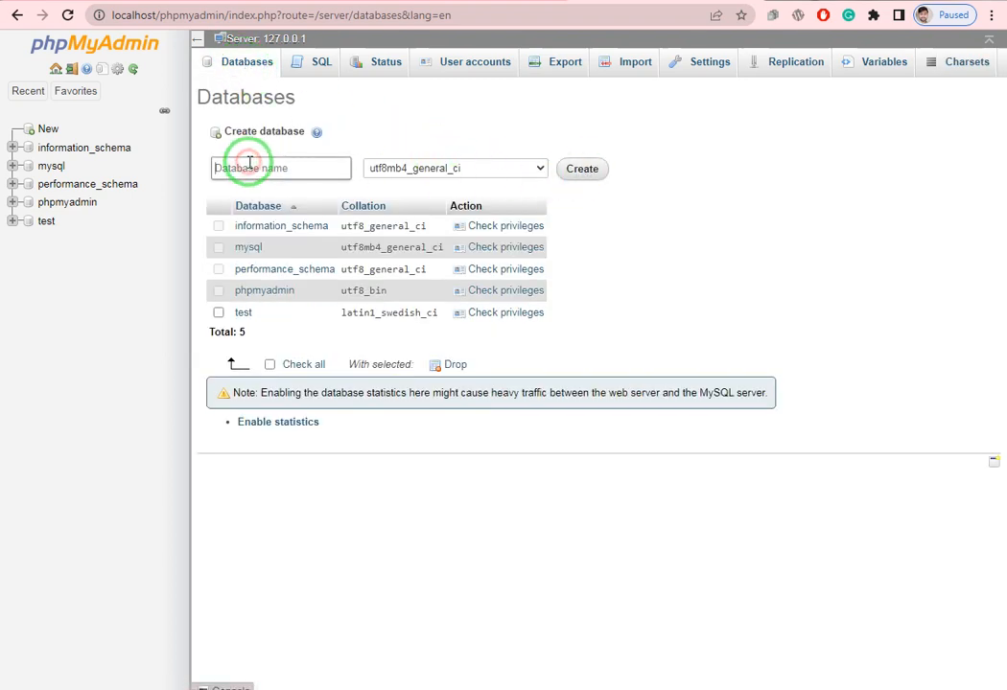
left_click(231, 169)
right_click(213, 170)
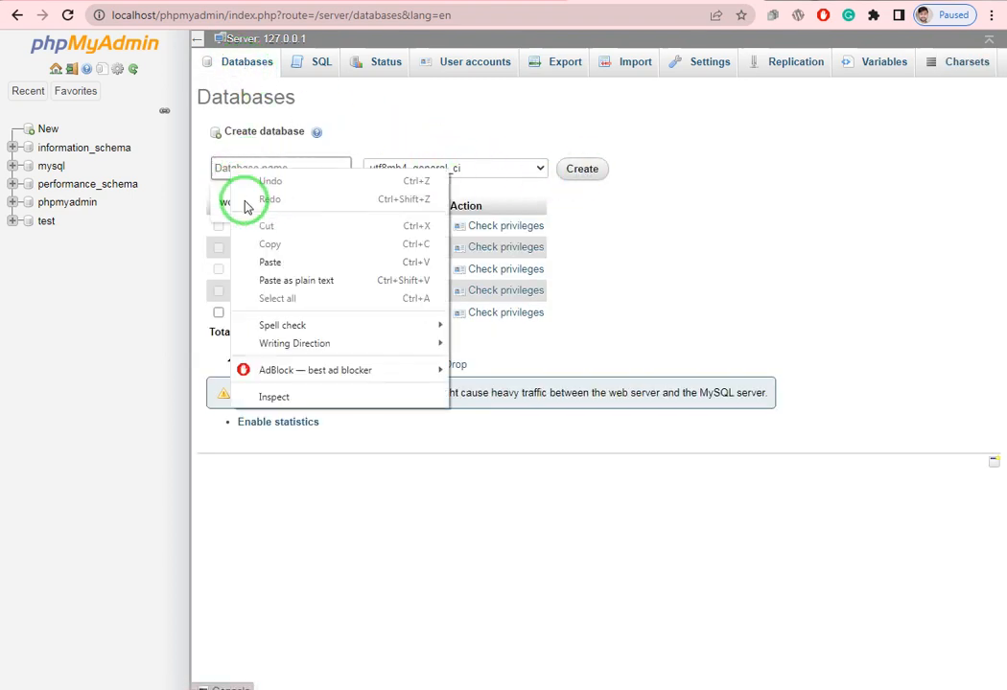
left_click(267, 255)
left_click(579, 171)
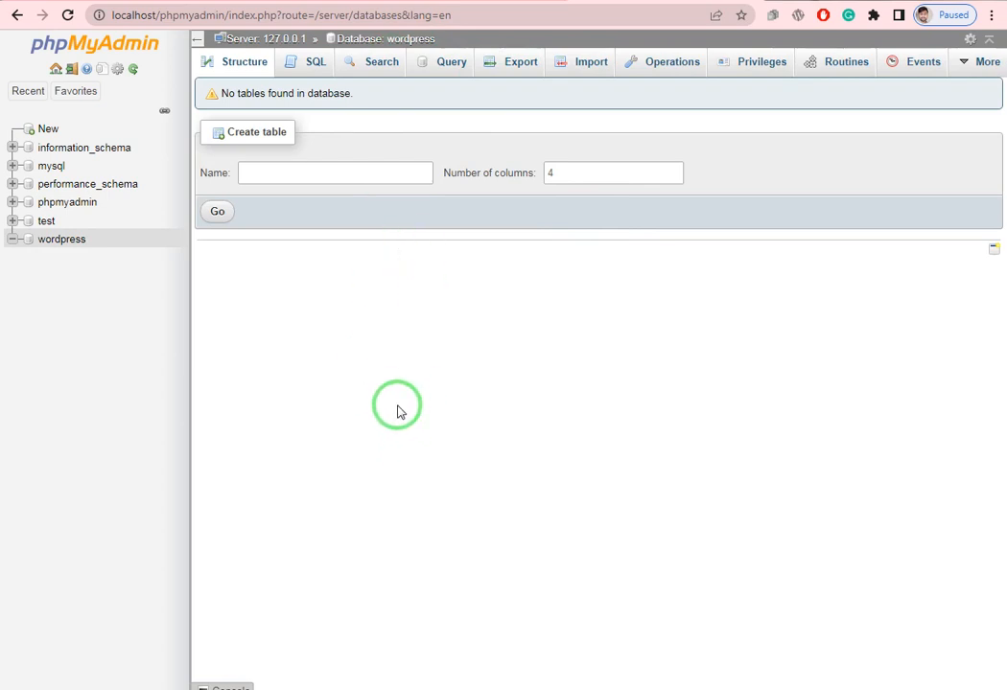
left_click(539, 688)
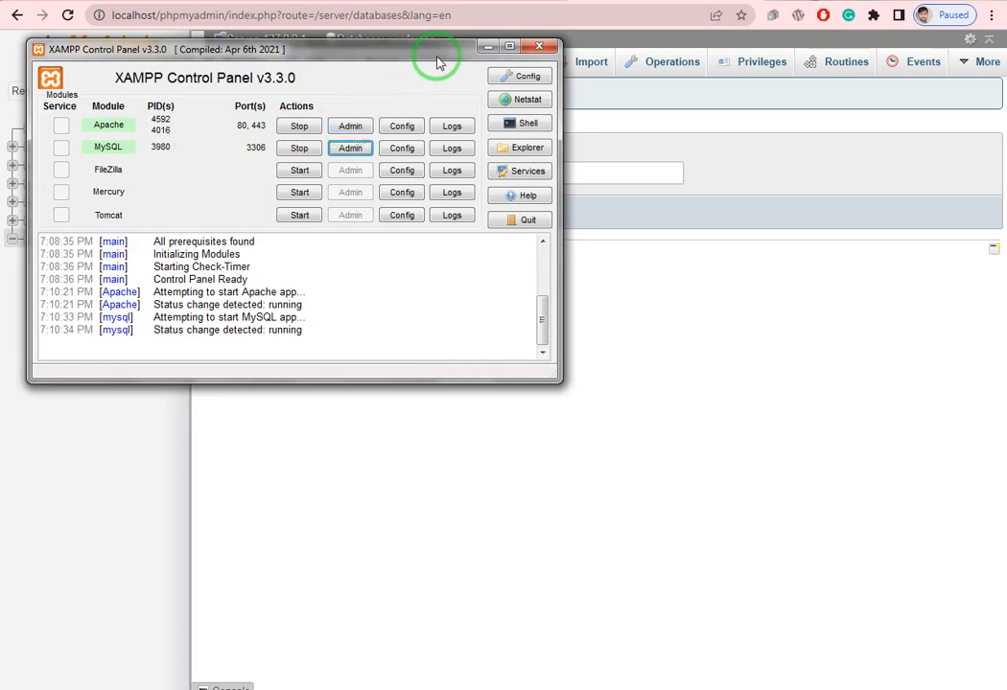
- Load the address localhost/wodpress in Chrome, which returns a Not Found page
left_click(491, 47)
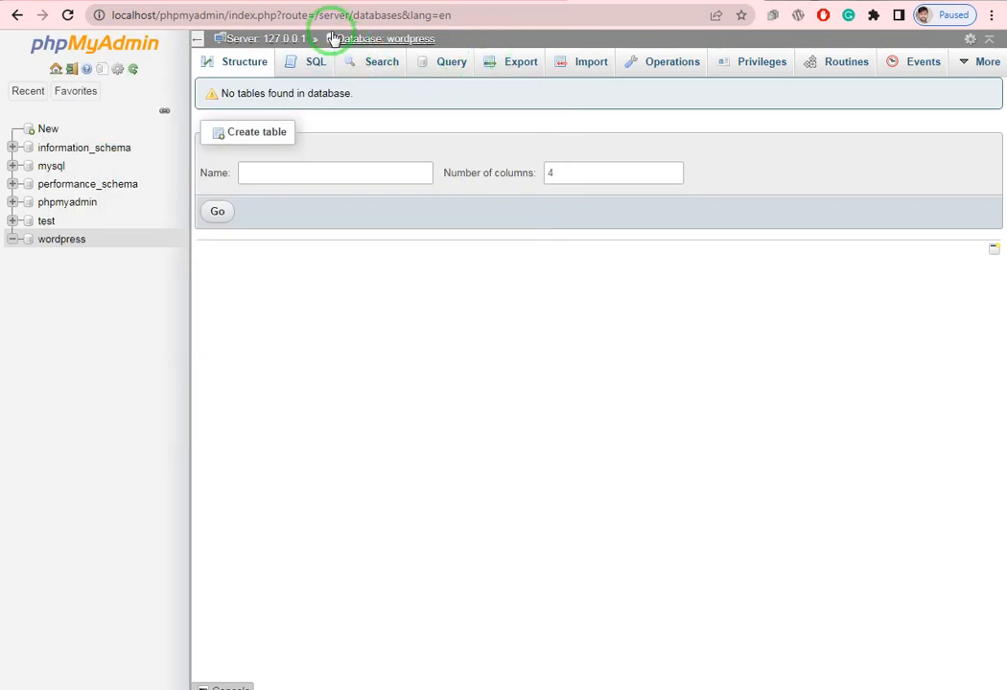
left_click(275, 13)
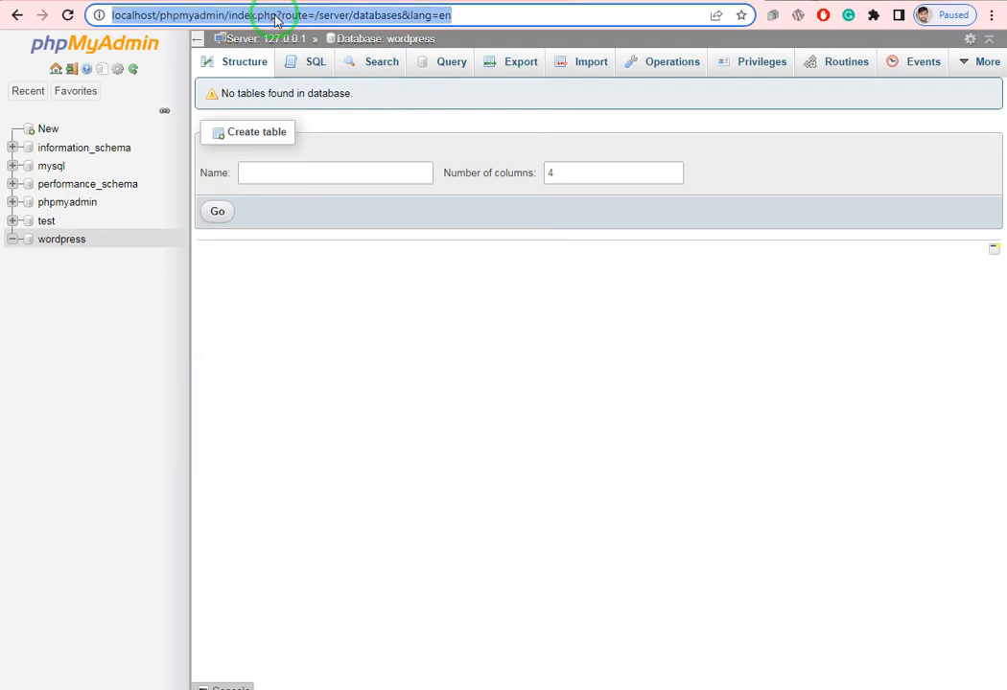
key("BackSpace")
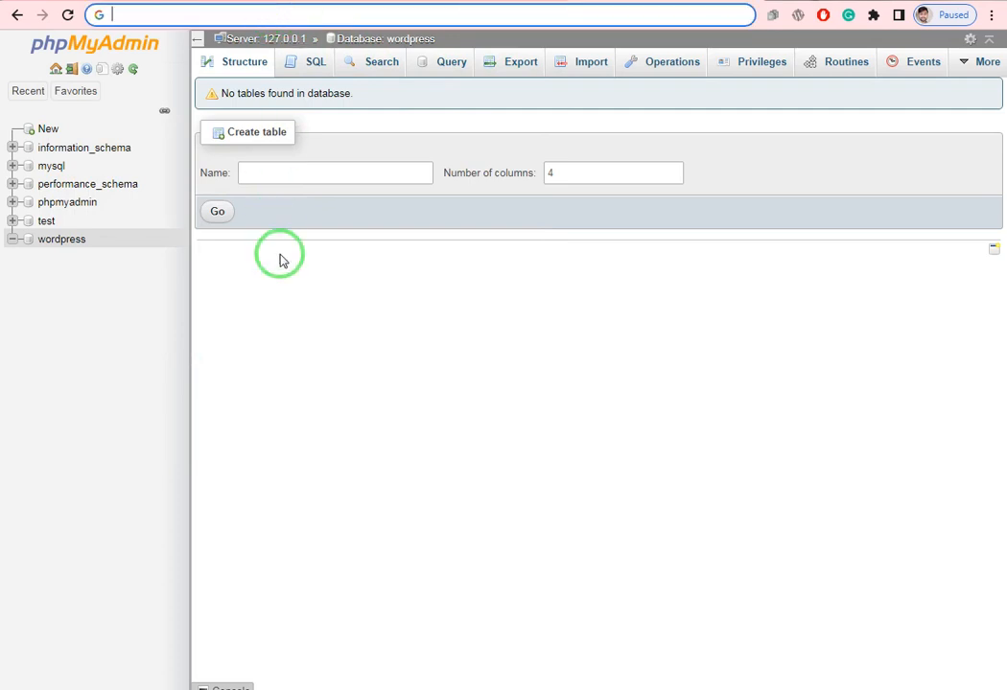
left_click(235, 15)
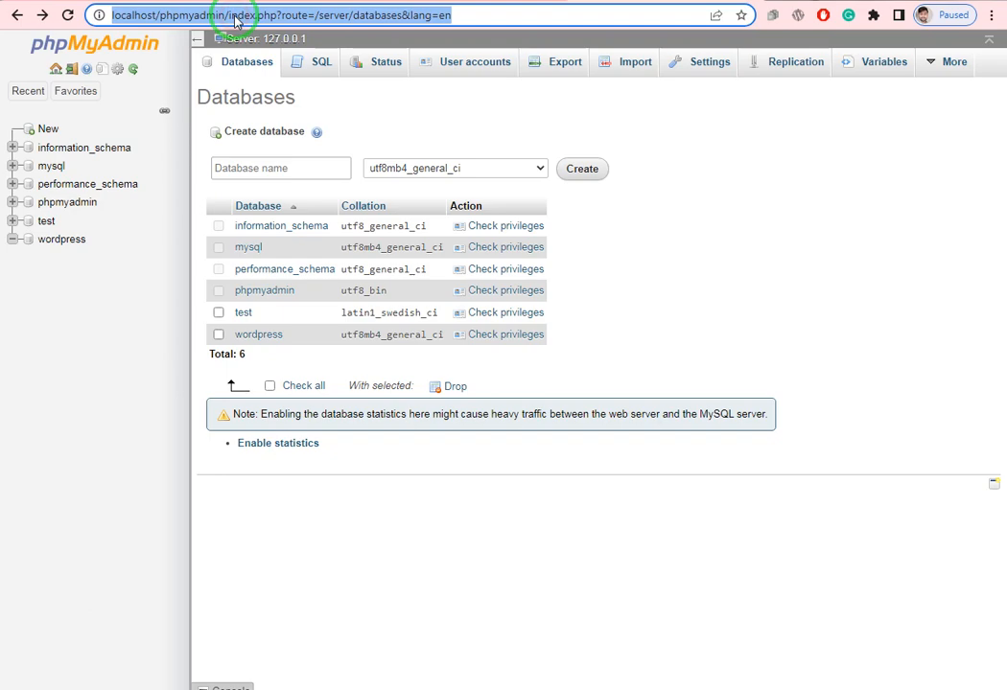
key("BackSpace")
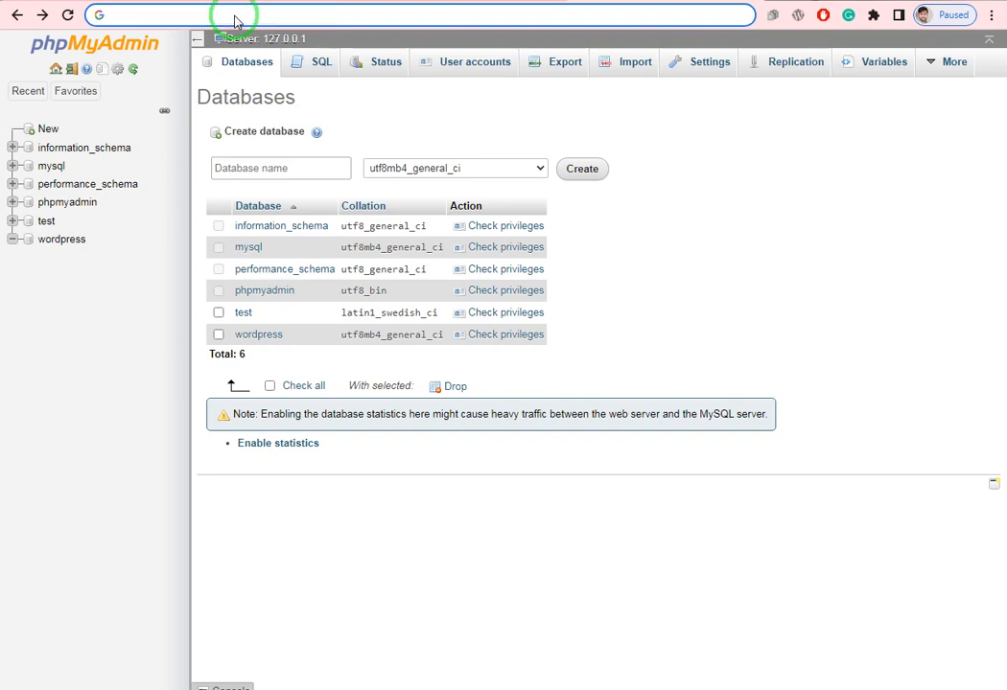
type("loca")
type("lhos")
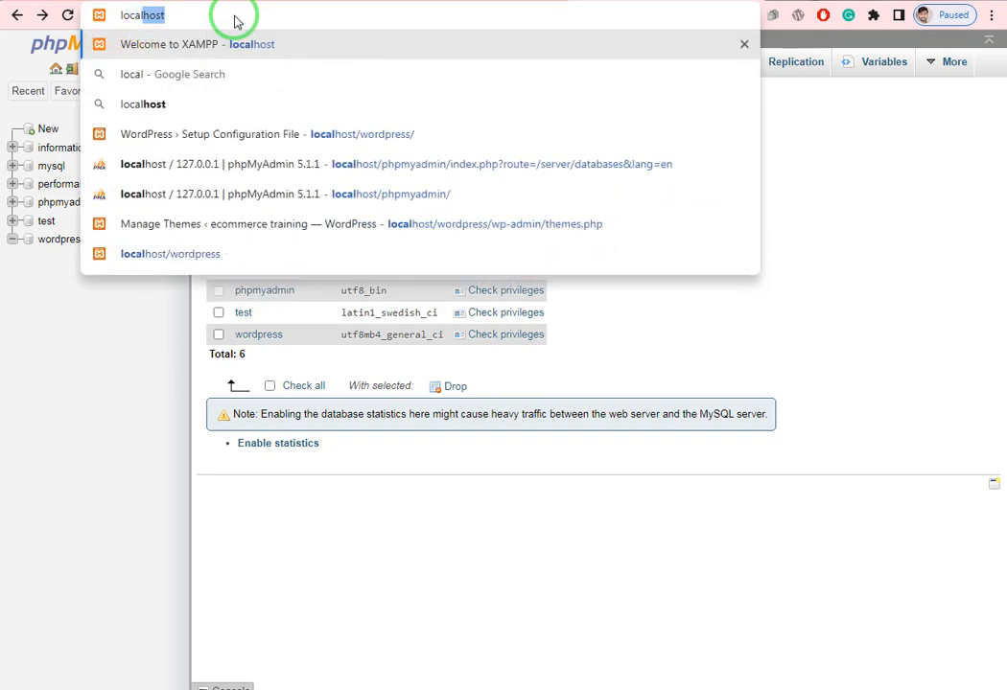
type("t")
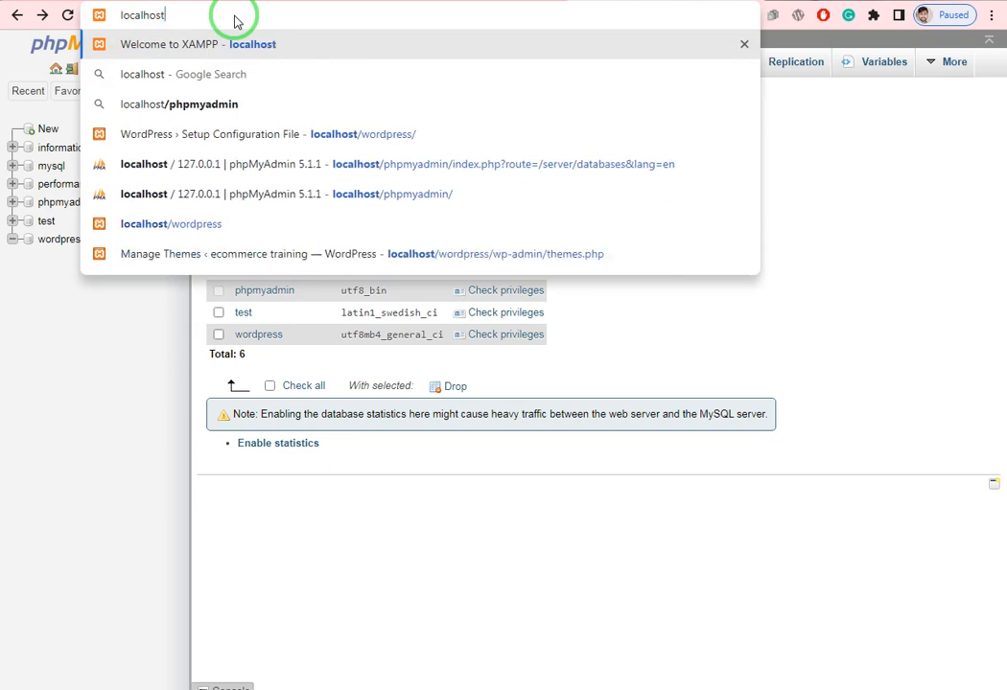
type("/")
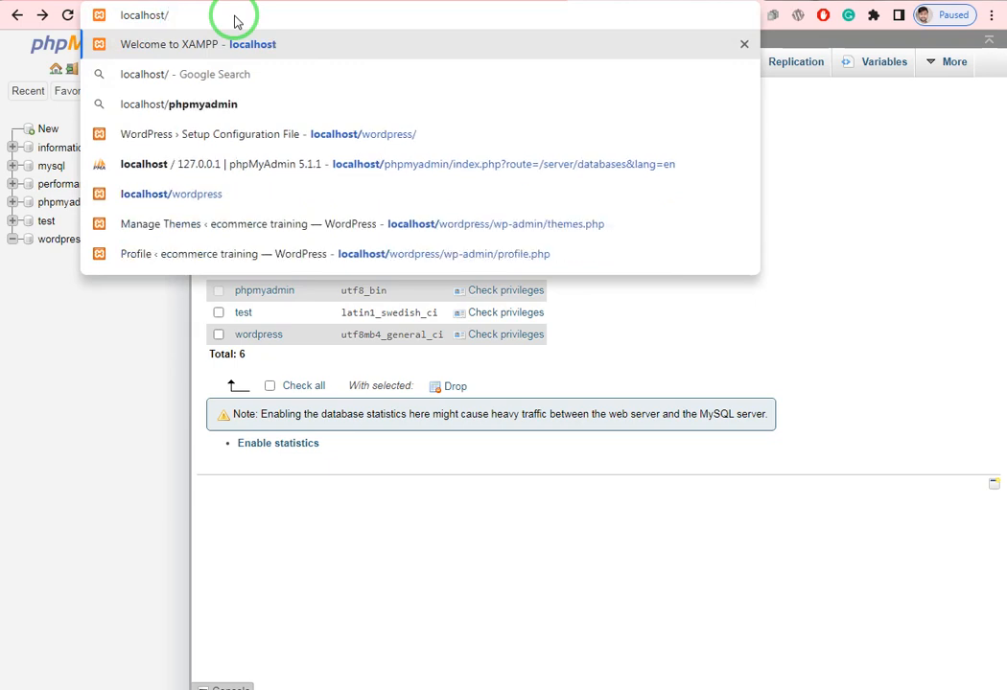
type("wodp")
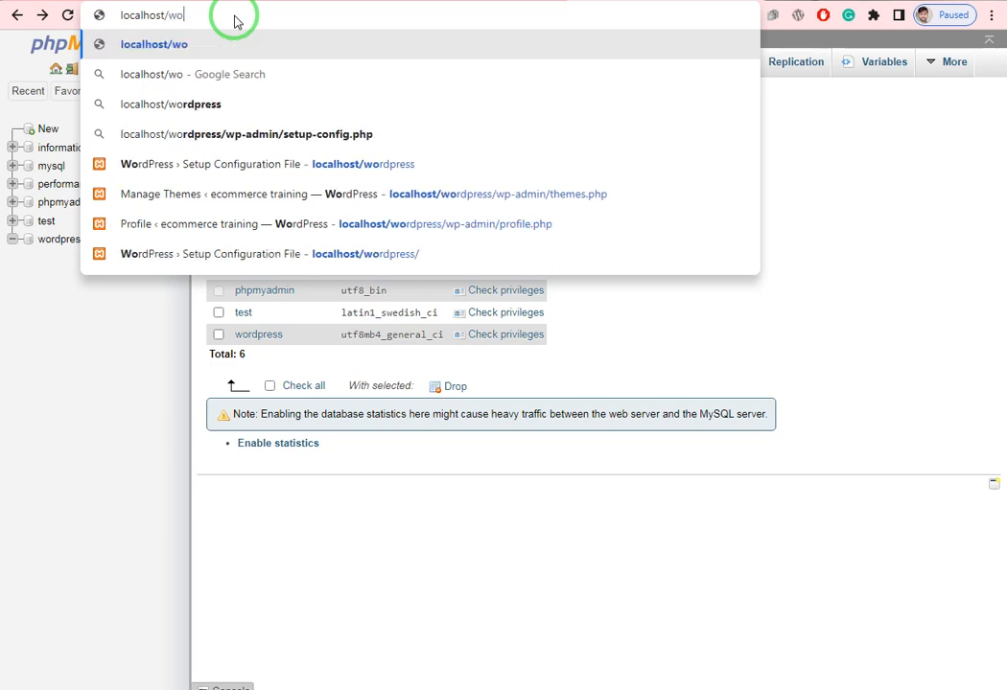
type("ress")
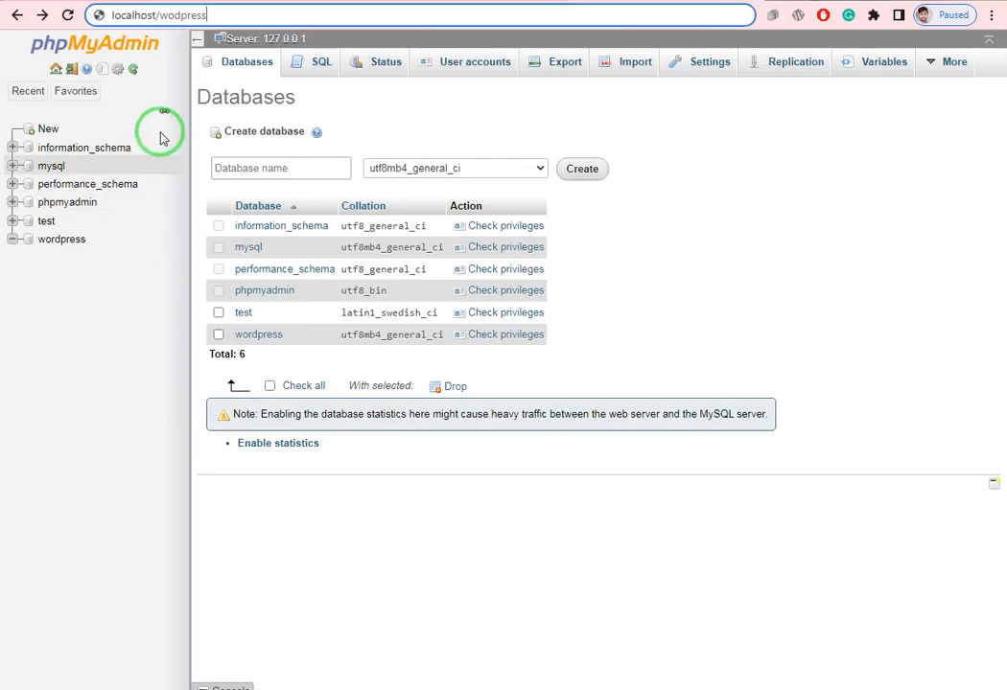
left_click(262, 11)
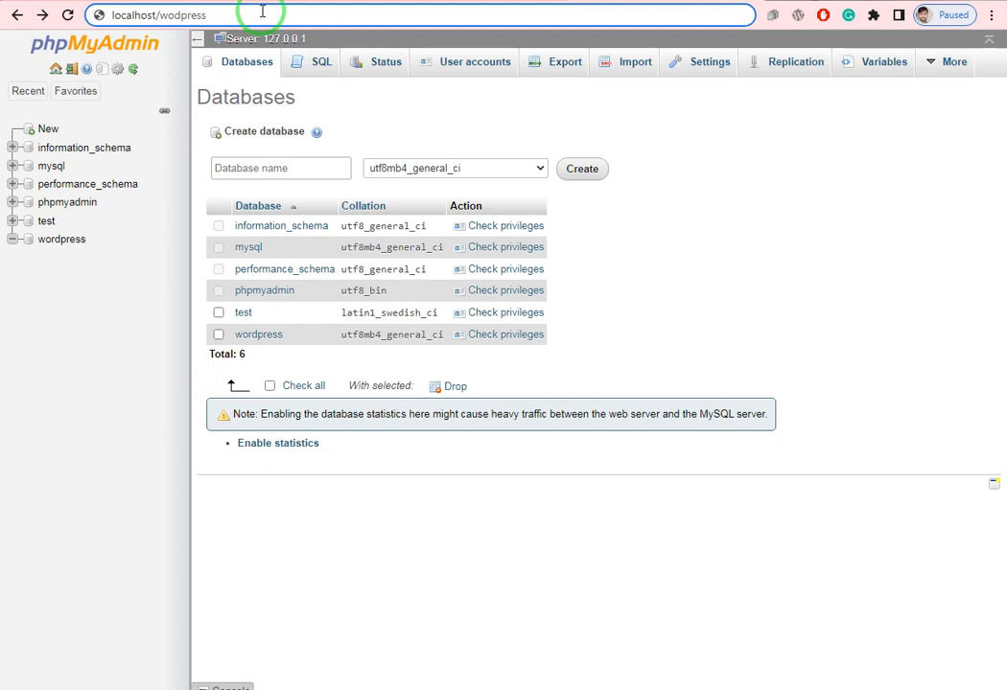
key("Return")
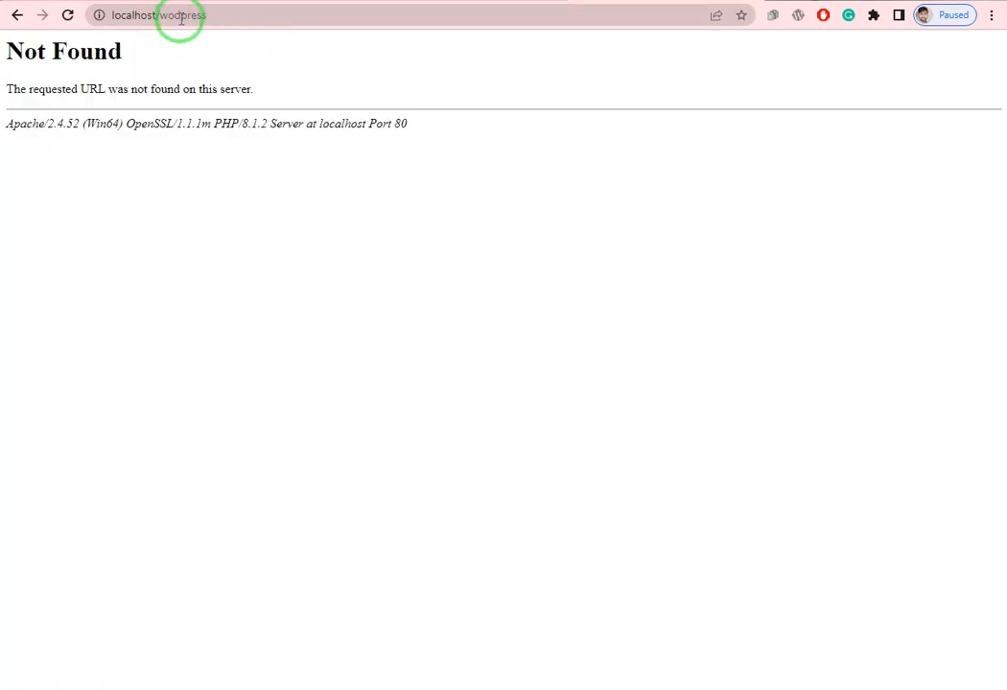
- Correct the address to localhost/wordpress so the WordPress setup language page opens
left_click(173, 15)
left_click(173, 14)
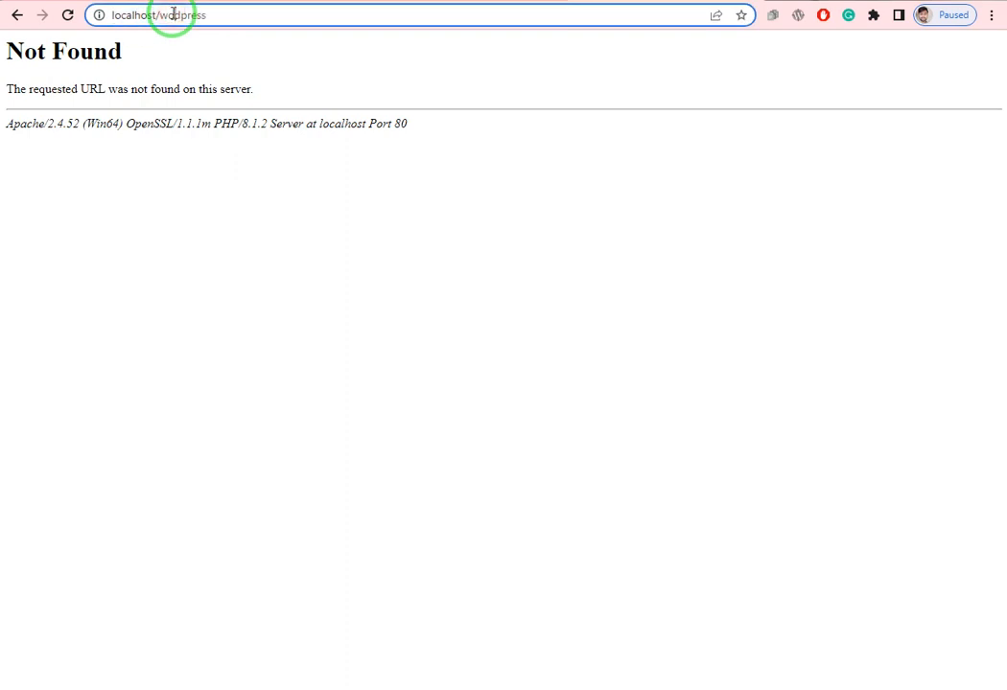
type("r")
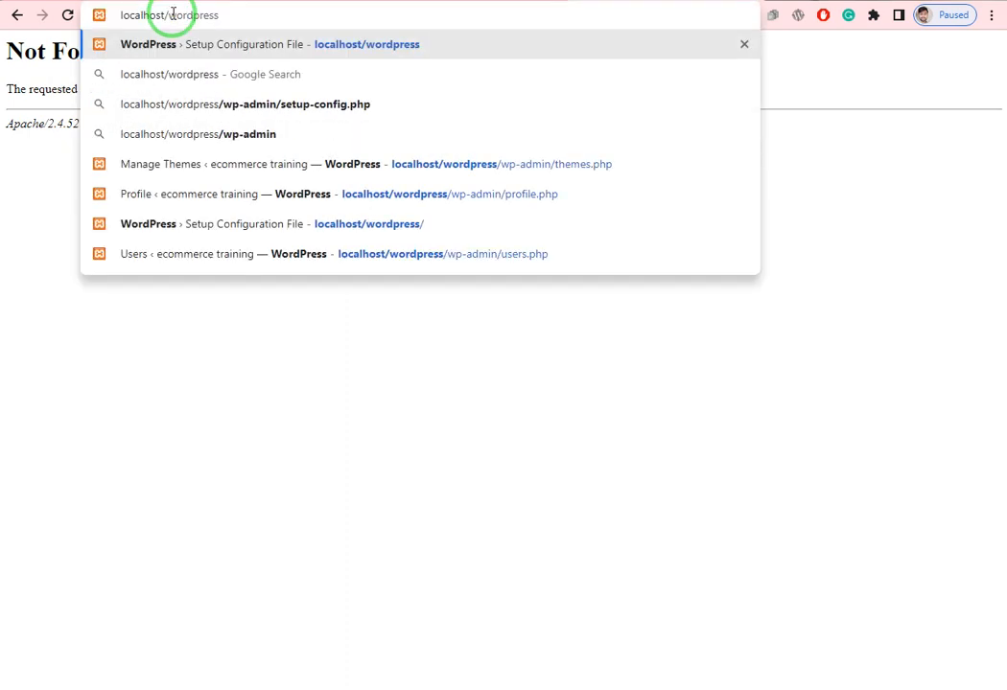
key("Return")
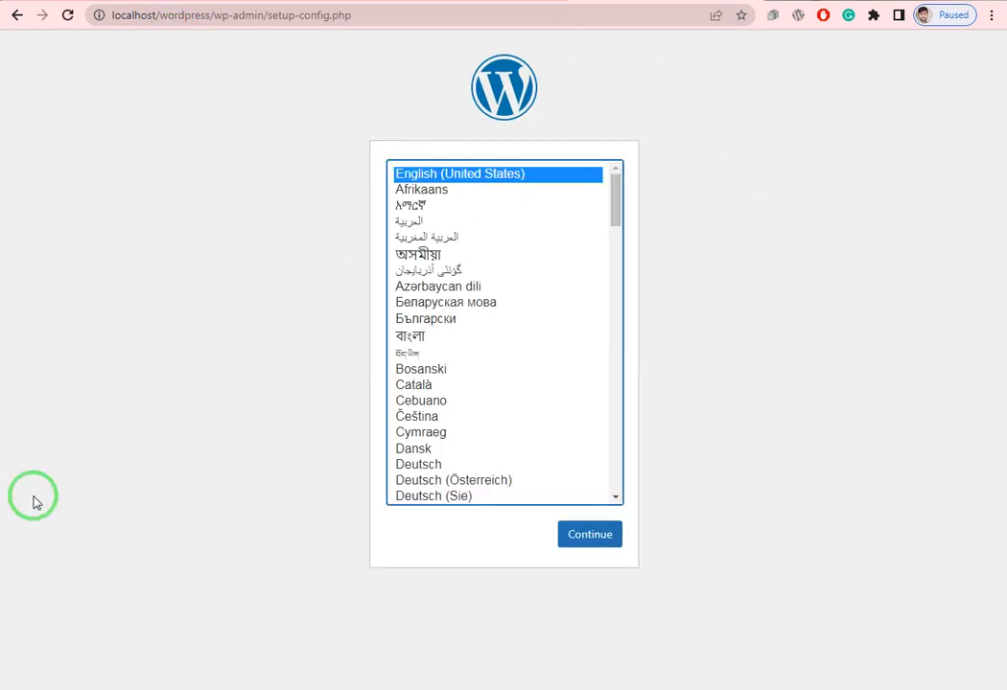
- Keep English (United States) and proceed to the database connection form
left_click(594, 541)
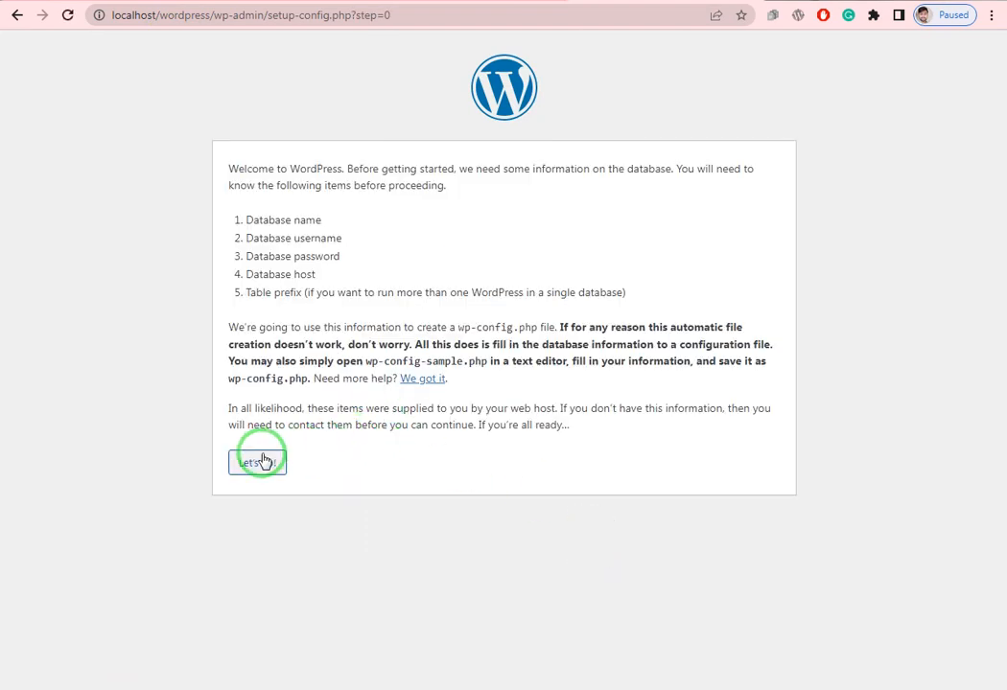
left_click(257, 465)
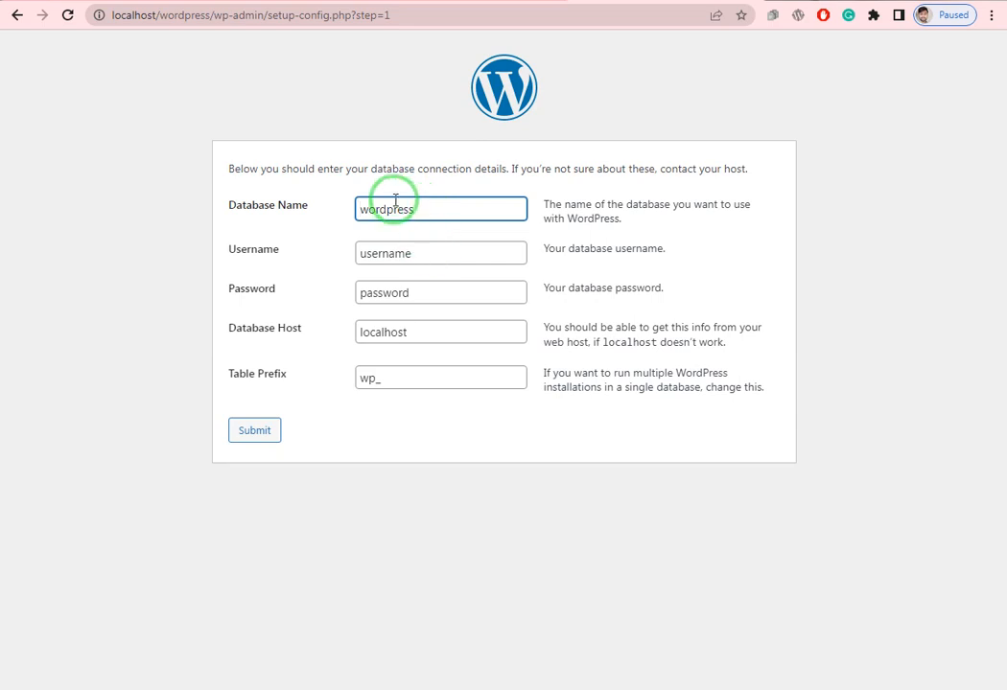
left_click(428, 254)
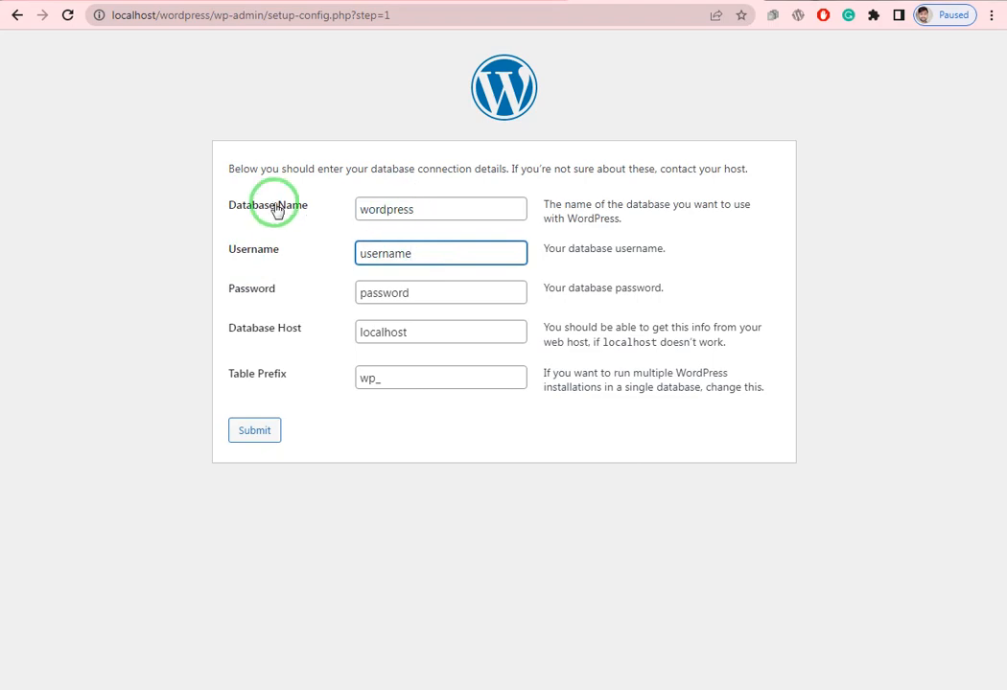
left_click(102, 687)
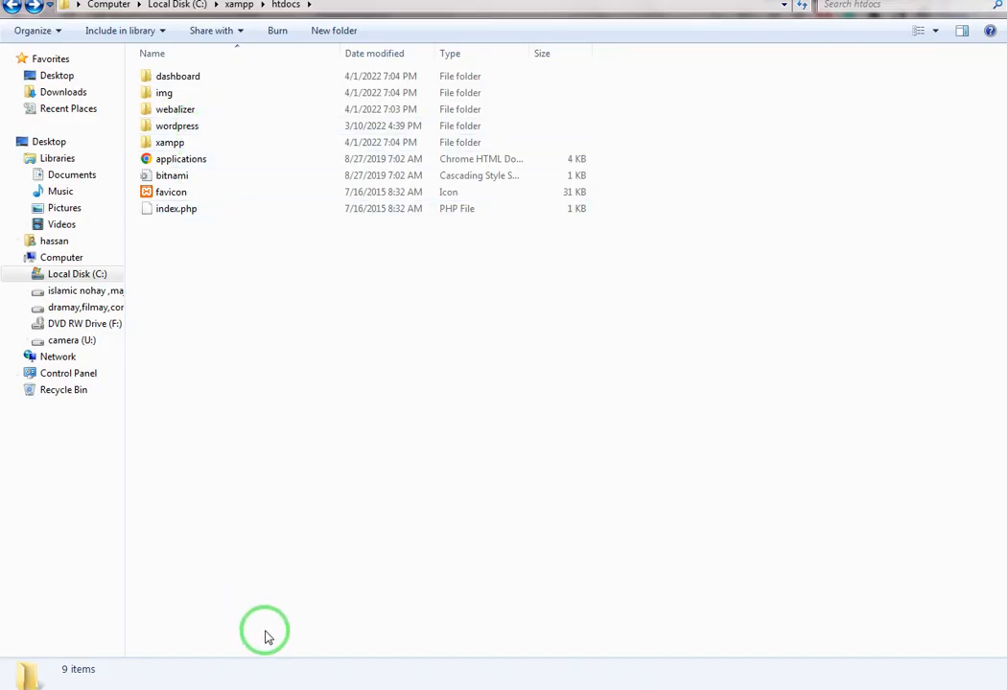
left_click(251, 688)
- Set the database username to root, leave the password empty, and submit the connection details
left_click_drag(414, 257, 326, 271)
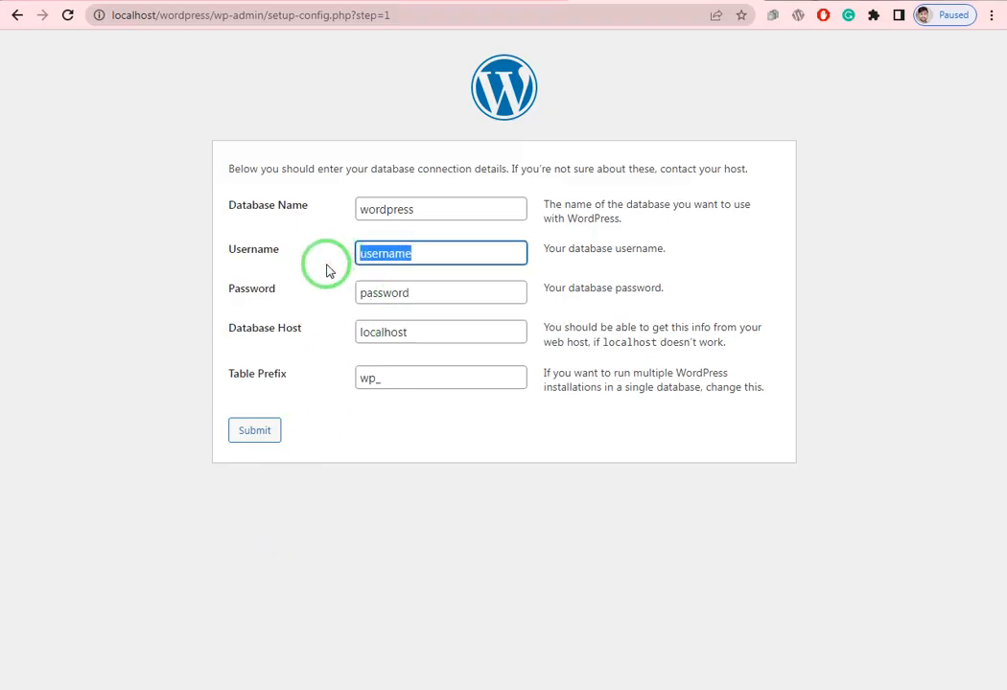
key("BackSpace")
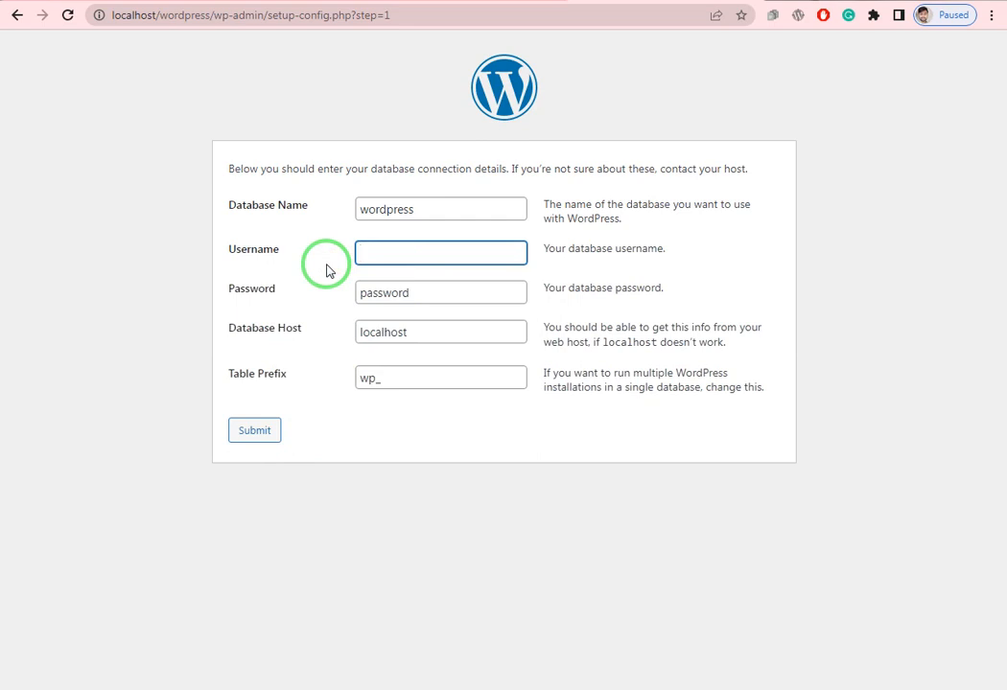
type("root")
left_click(421, 283)
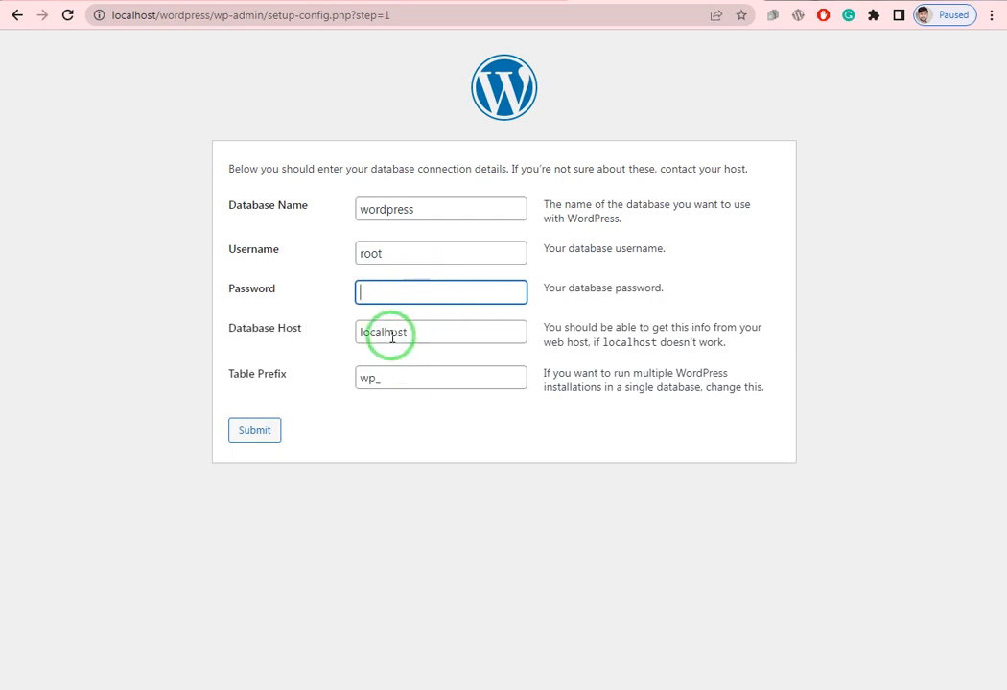
left_click(241, 441)
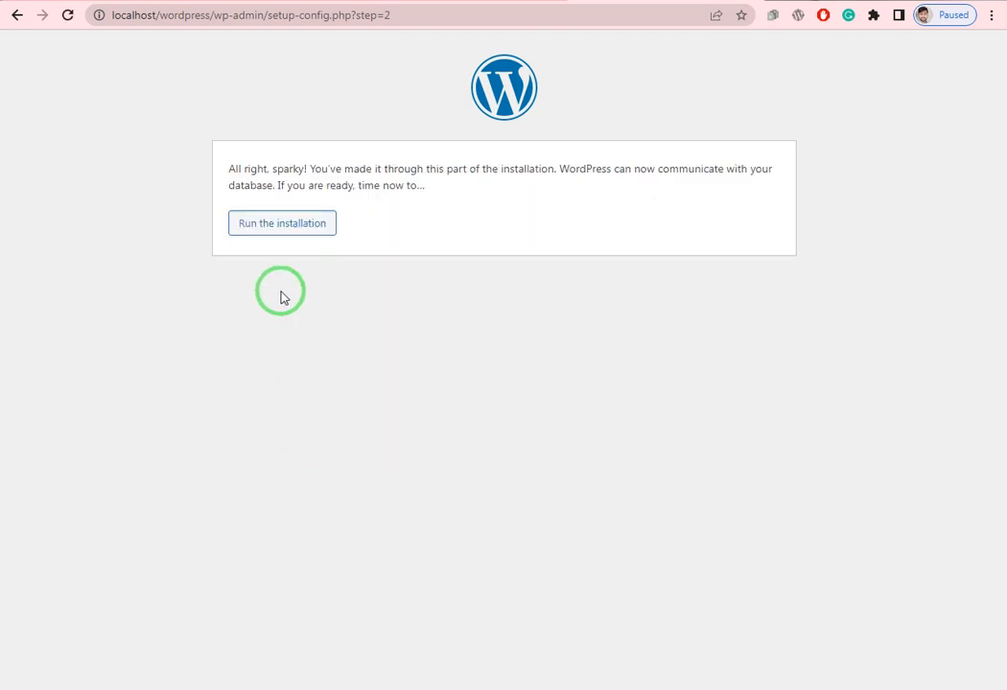
- Start the installation with site title 'ecommerce training' and the suggested administrator username
left_click(280, 224)
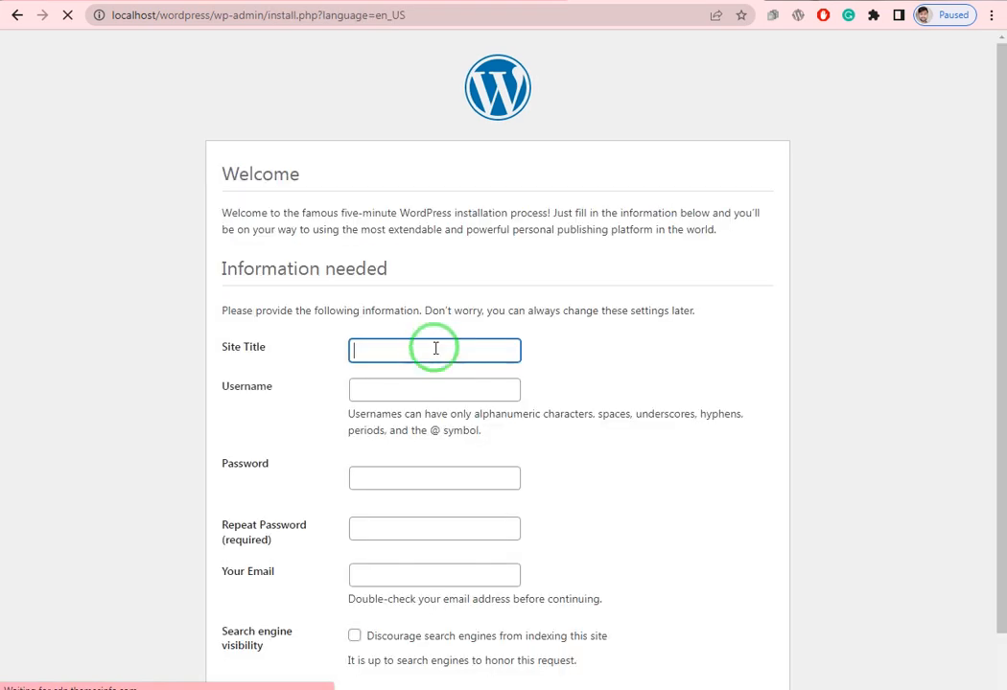
left_click(356, 356)
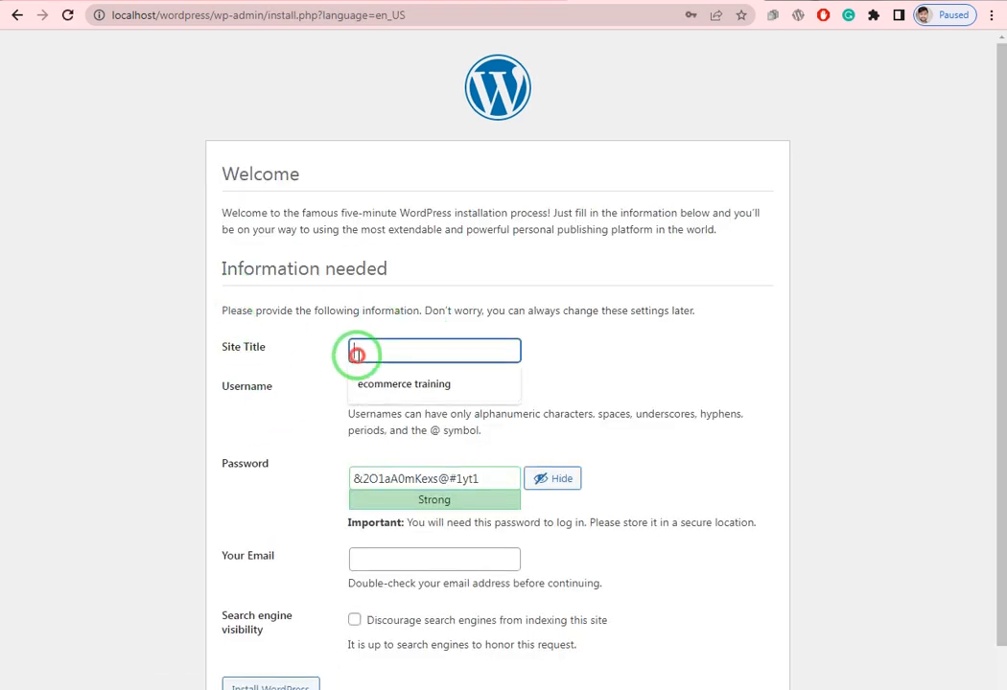
left_click(373, 382)
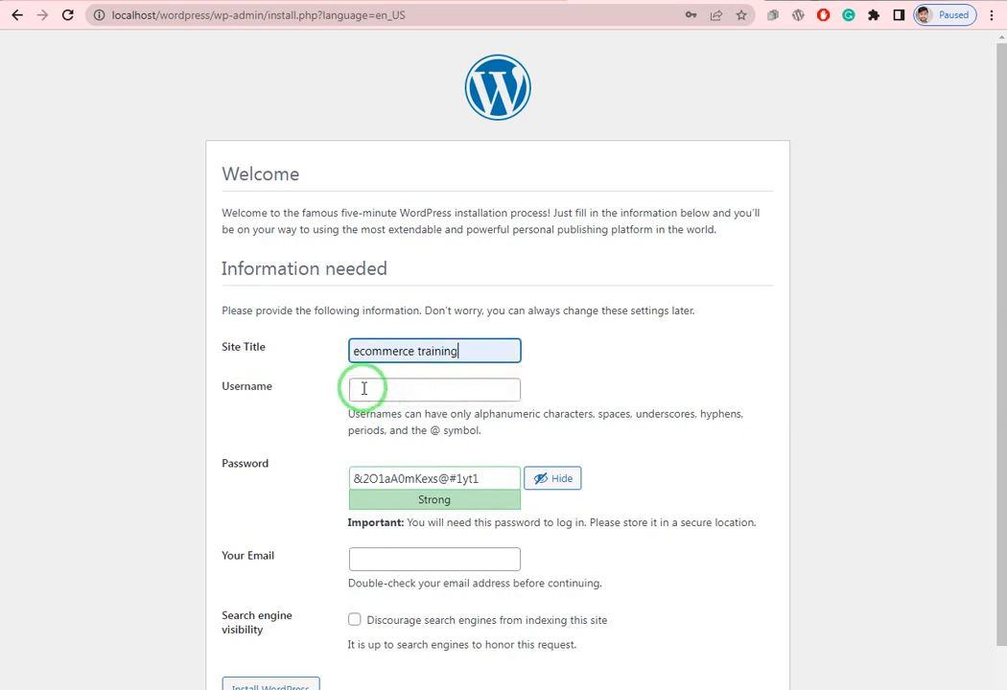
left_click(362, 388)
left_click(373, 421)
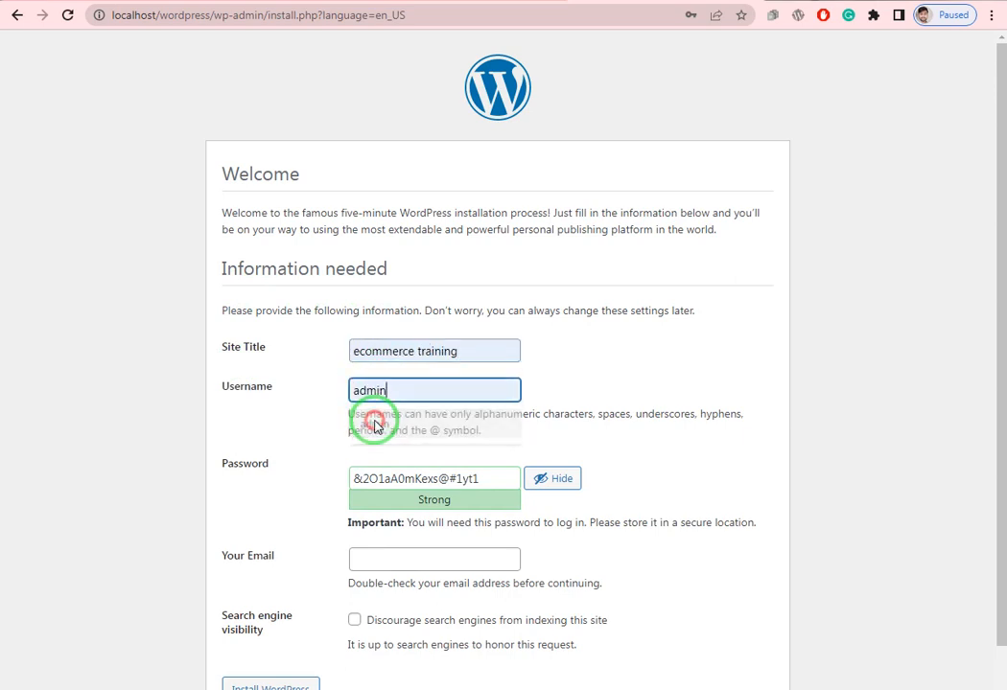
- Replace the generated password with a confirmed weak one, enter the admin email, and install WordPress
left_click(480, 479)
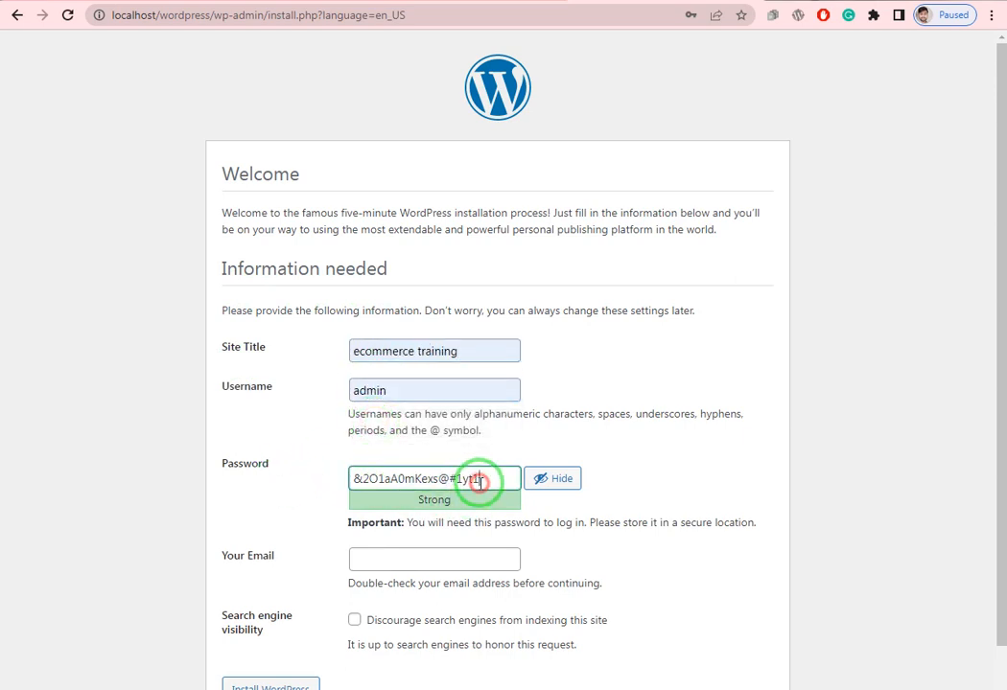
key("BackSpace")
key("BackSpace")
key("BackSpace")
key("BackSpace")
key("BackSpace")
key("BackSpace")
key("BackSpace")
key("BackSpace")
key("BackSpace")
key("BackSpace")
key("BackSpace")
key("BackSpace")
key("BackSpace")
key("BackSpace")
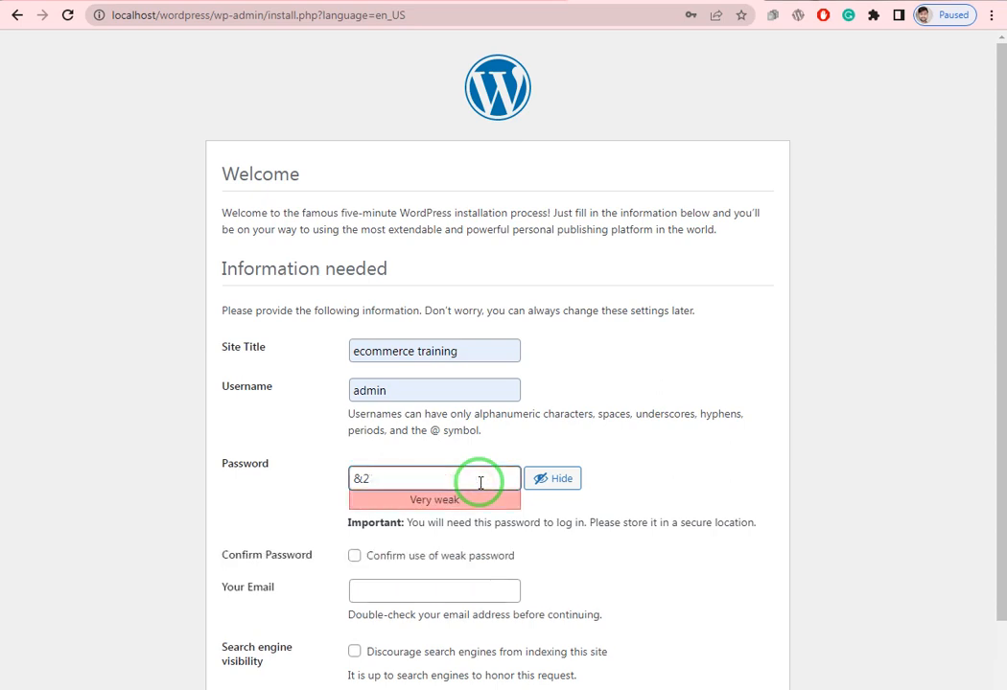
type("admin")
left_click(317, 508)
scroll(312, 532, "down", 1)
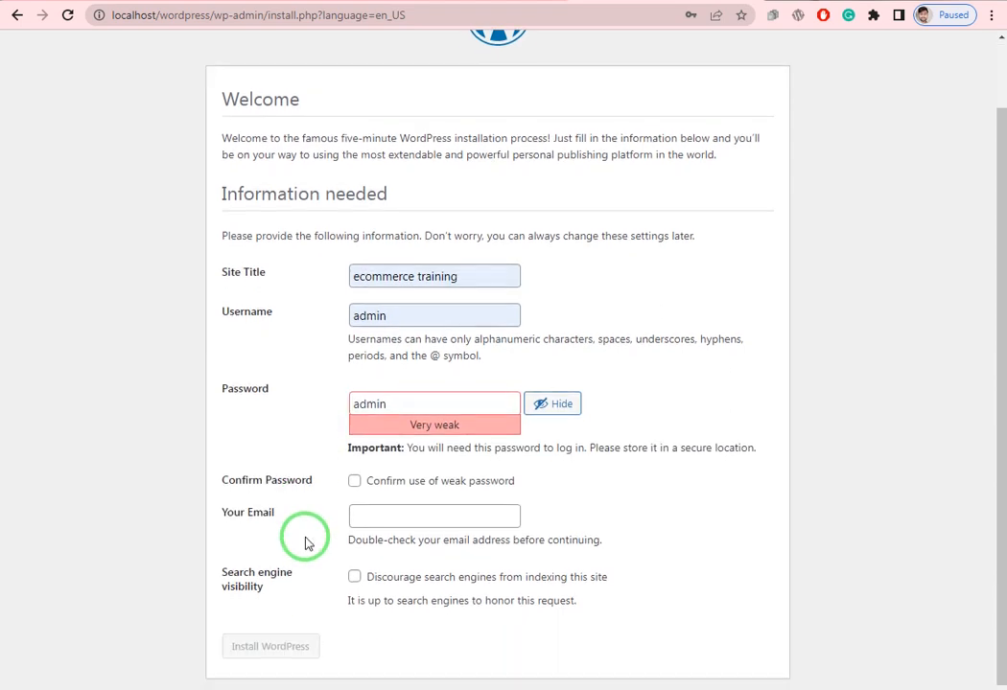
left_click(355, 482)
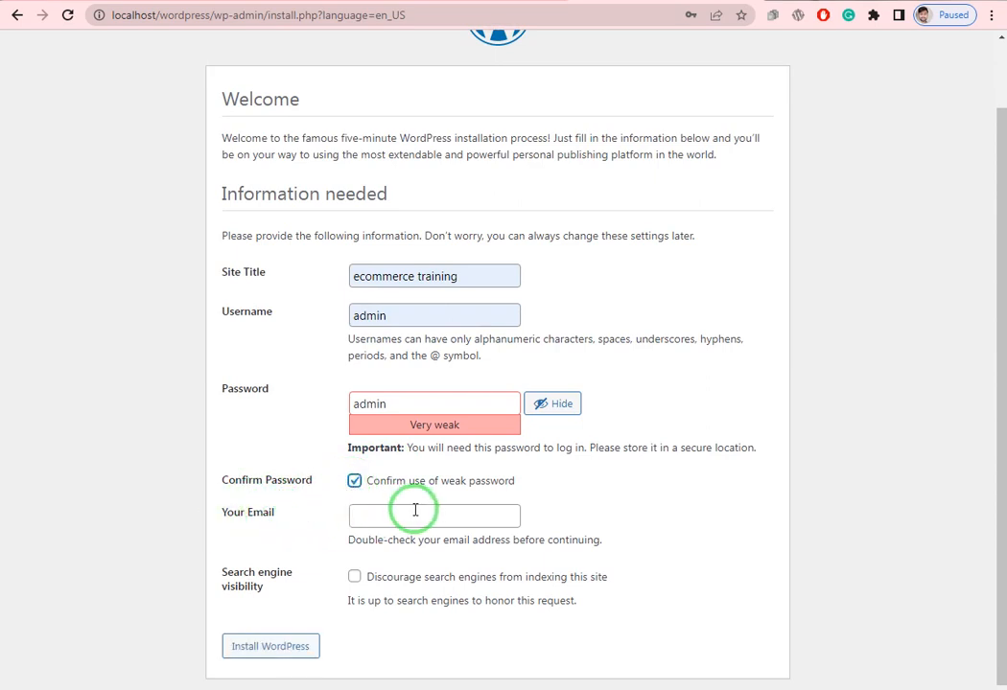
left_click(367, 519)
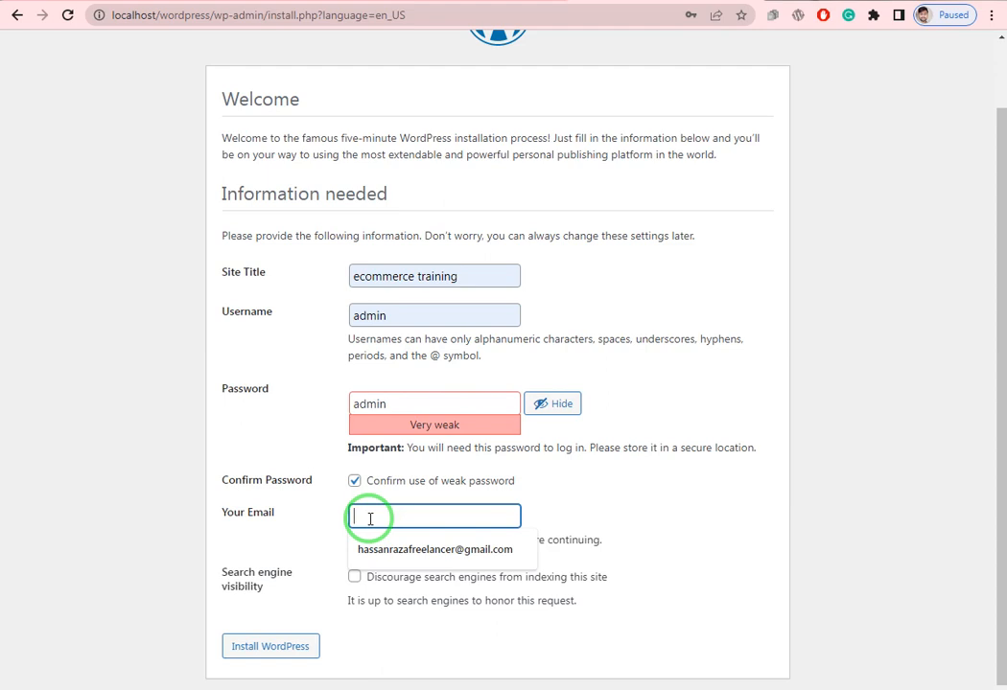
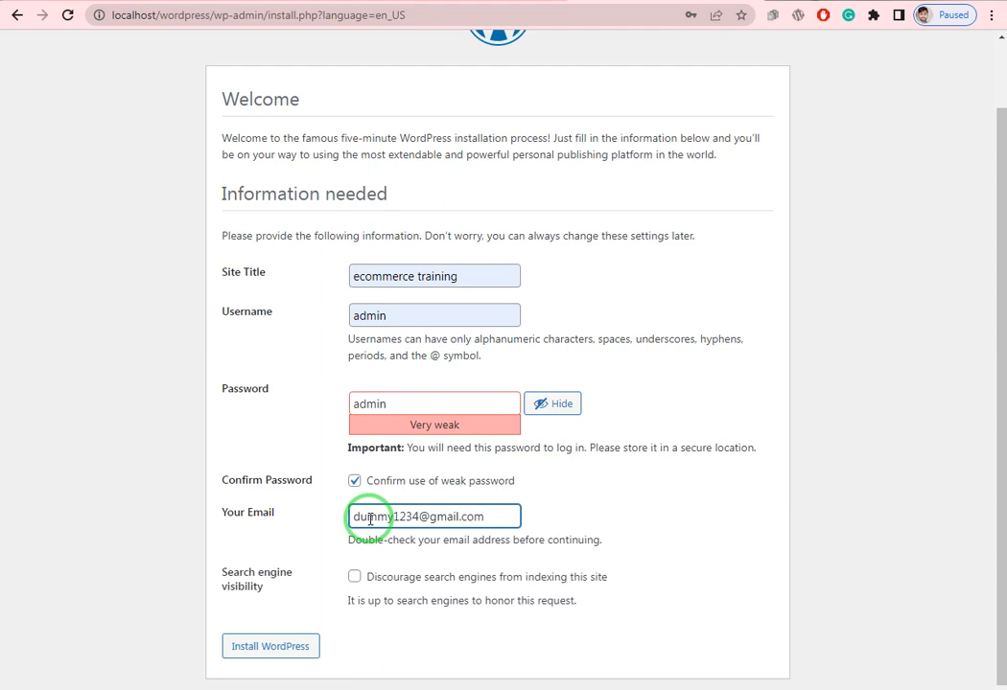
left_click(278, 653)
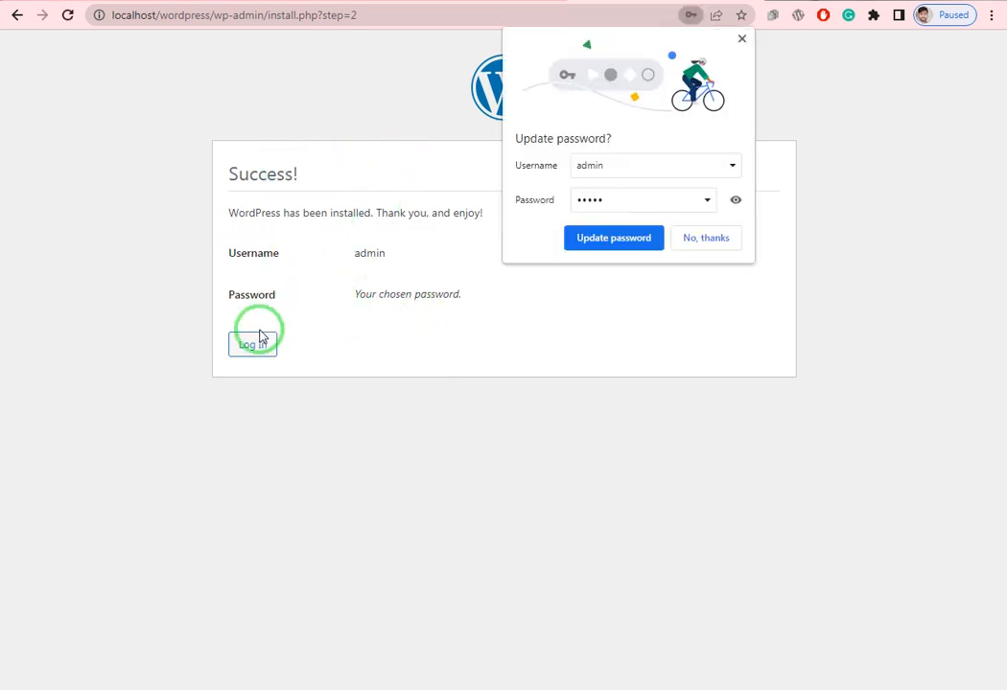
- Save the login in Chrome, log in as administrator, and dismiss the dashboard welcome panel
left_click(599, 240)
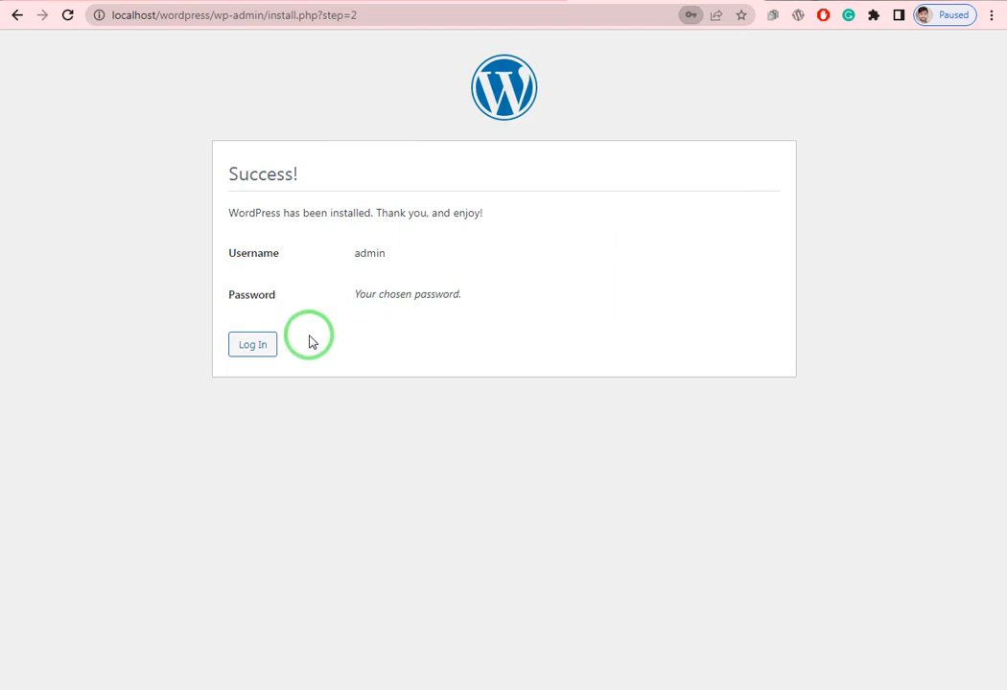
left_click(253, 350)
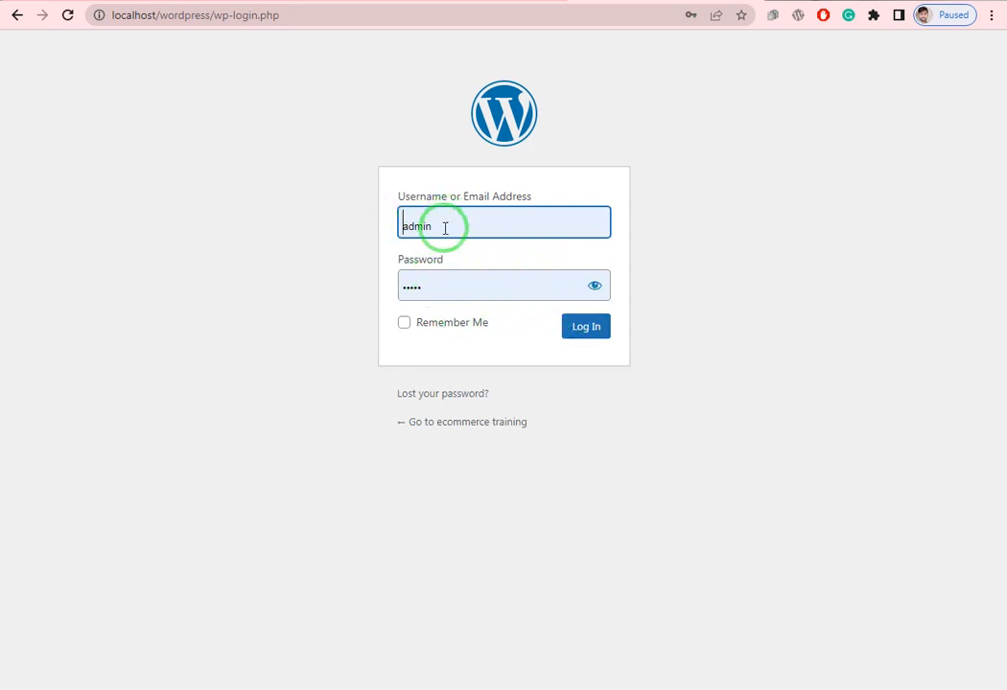
left_click(585, 329)
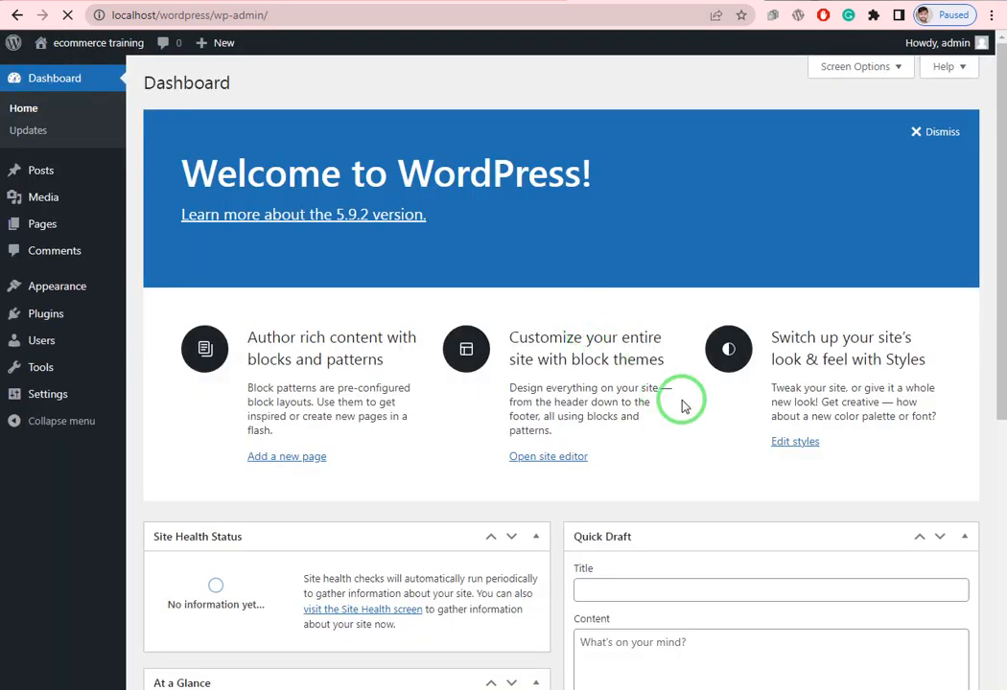
left_click(942, 133)
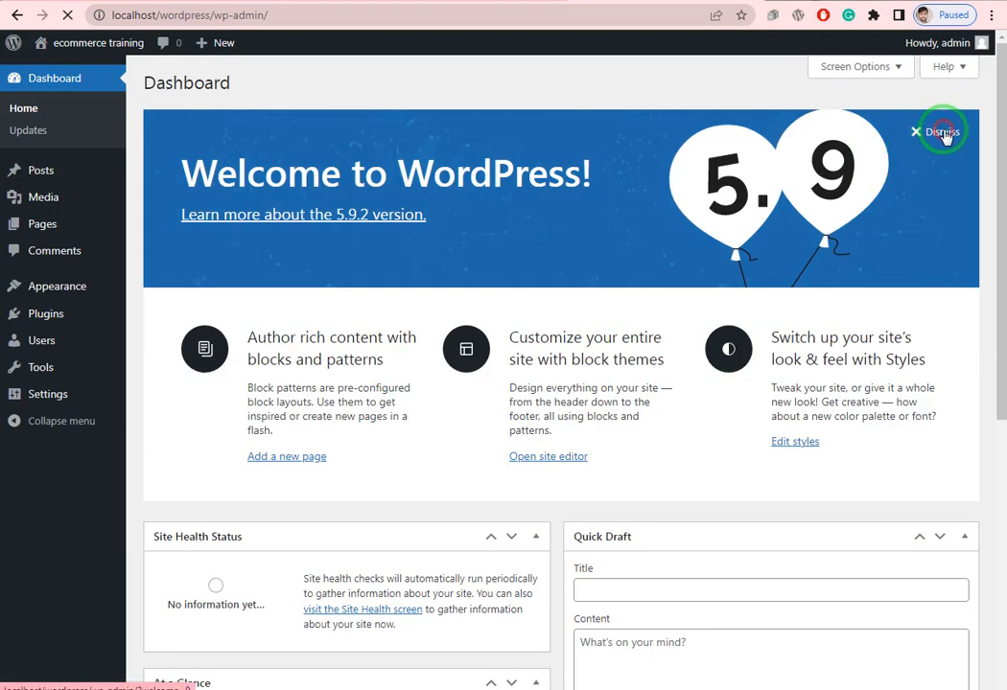